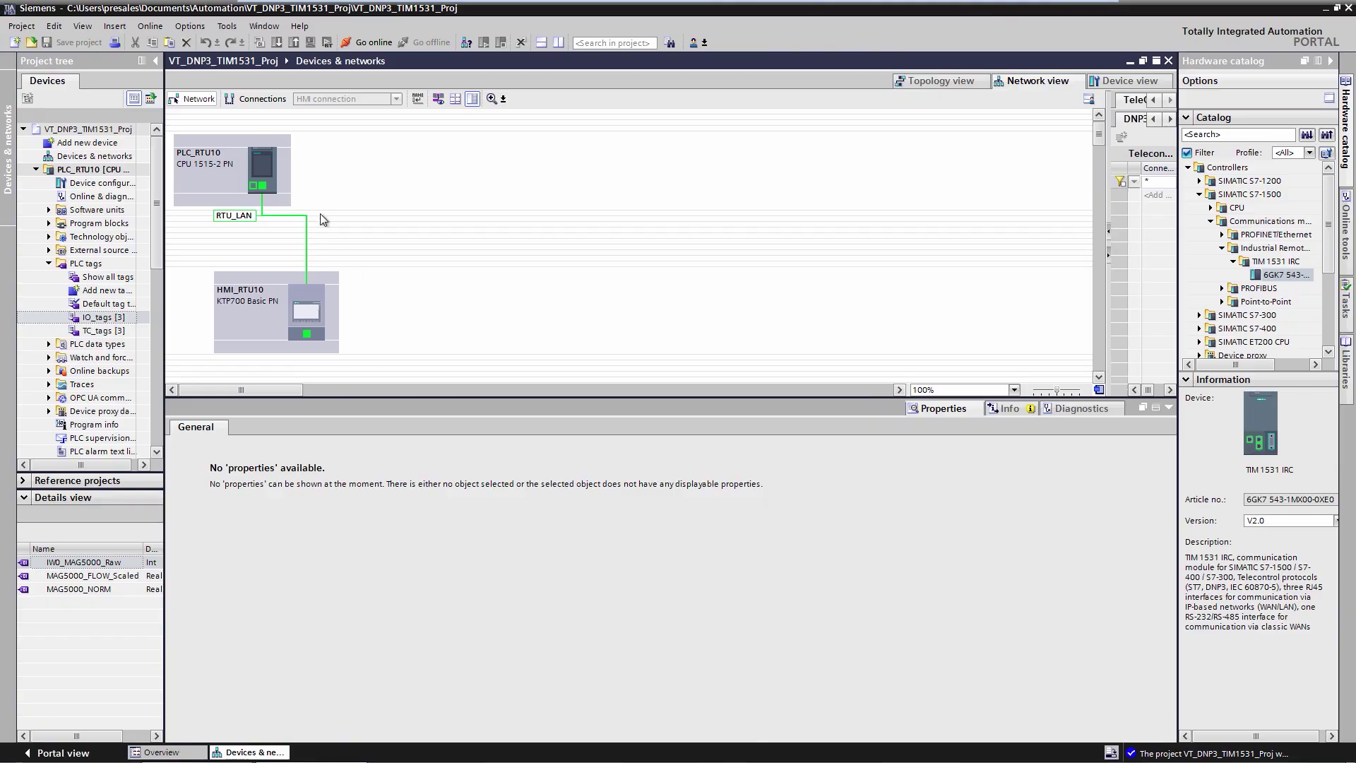
- Review PLC_RTU10's properties and IO_tags table, then return to the network view
click(273, 182)
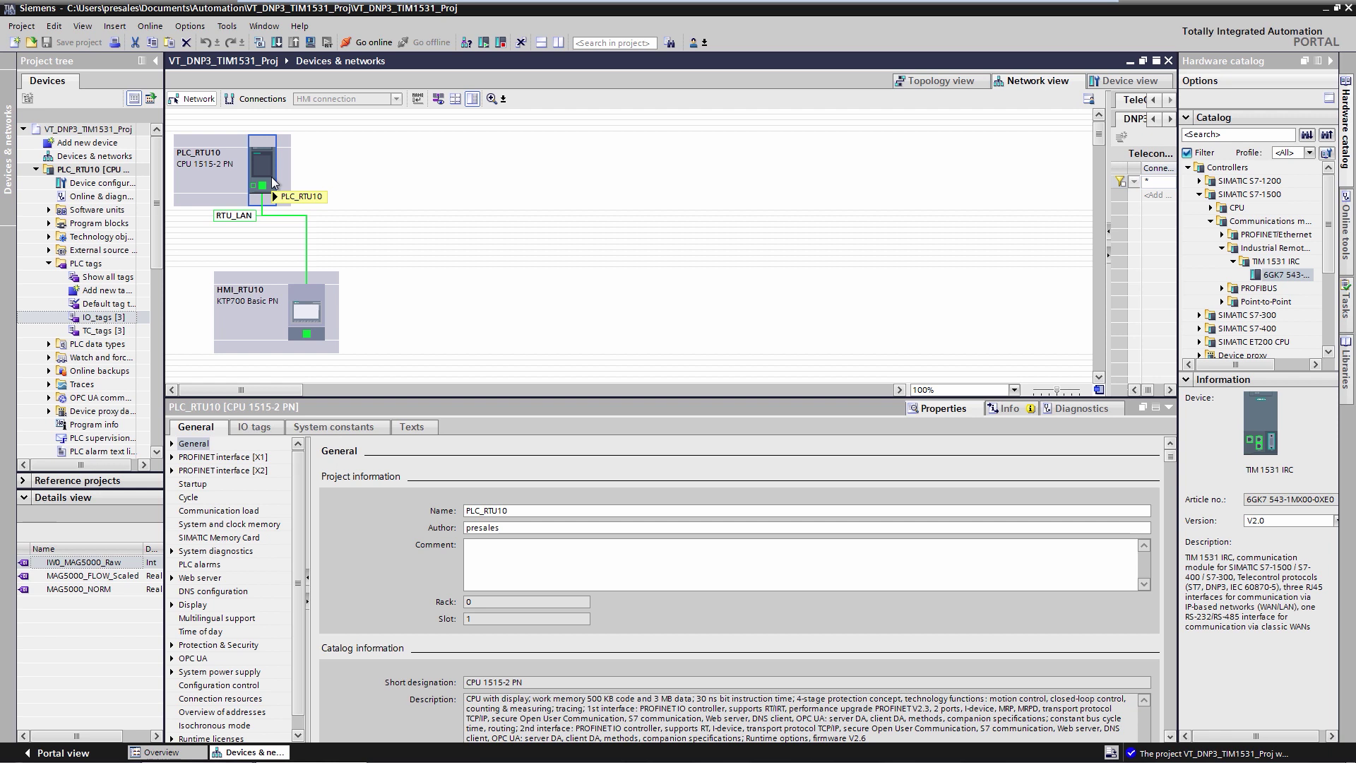
double_click(113, 318)
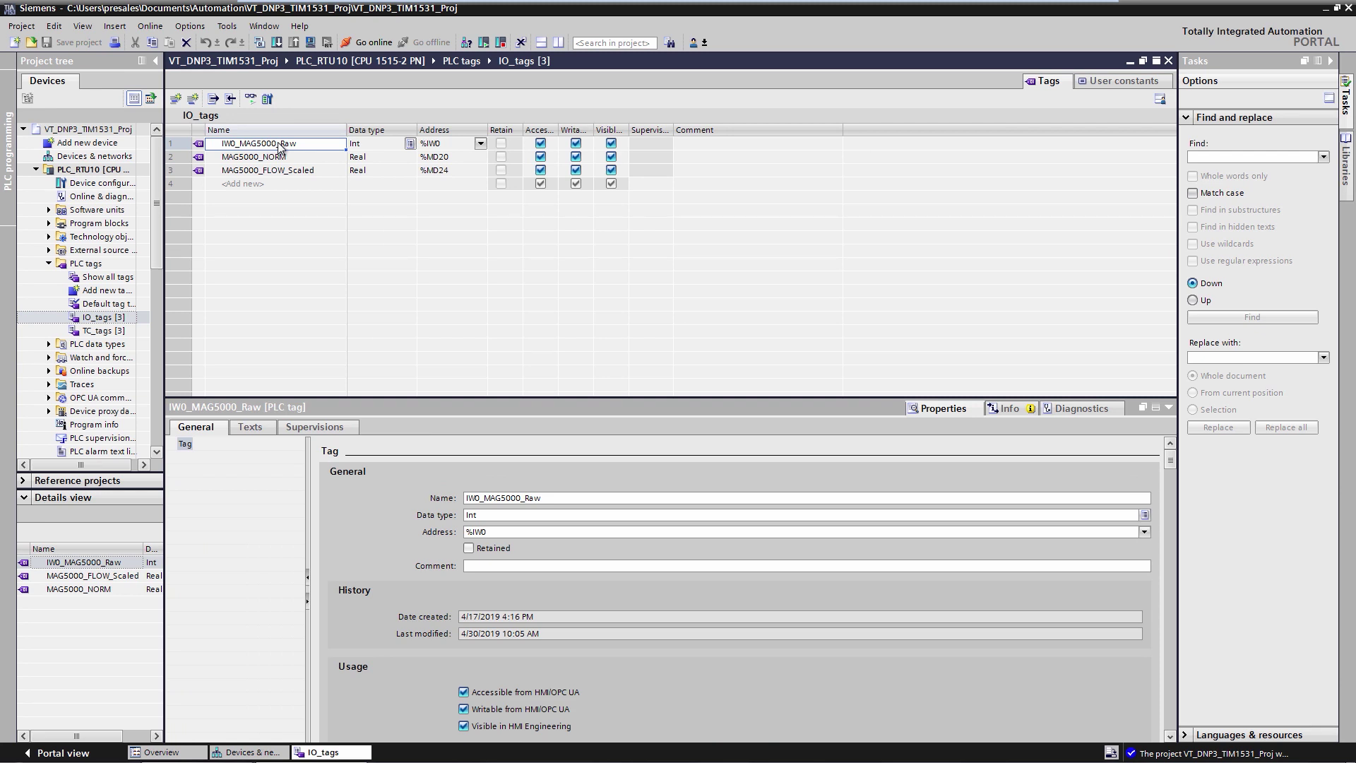
click(126, 157)
double_click(125, 157)
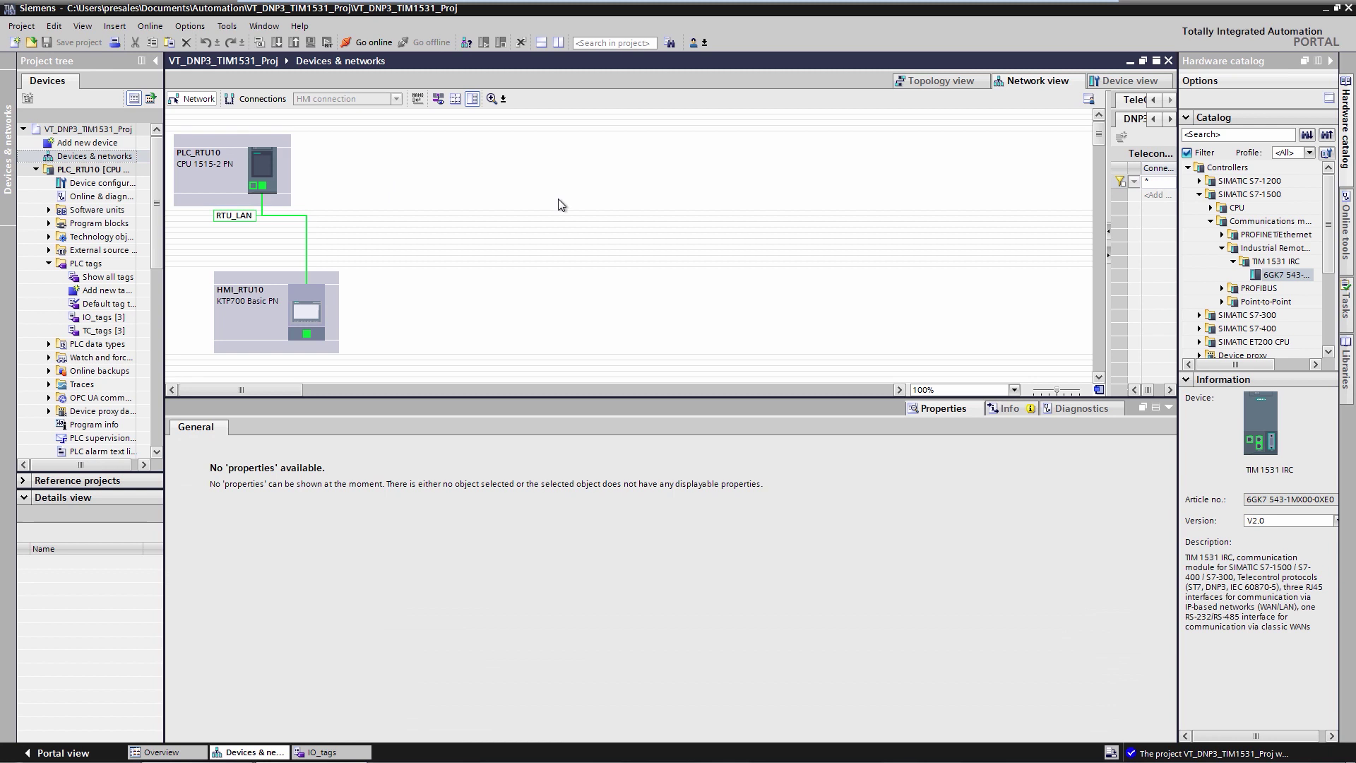
- Add a TIM 1531 IRC named TIM_RTU10 and connect it to RTU_LAN
drag(1259, 276, 385, 157)
click(427, 153)
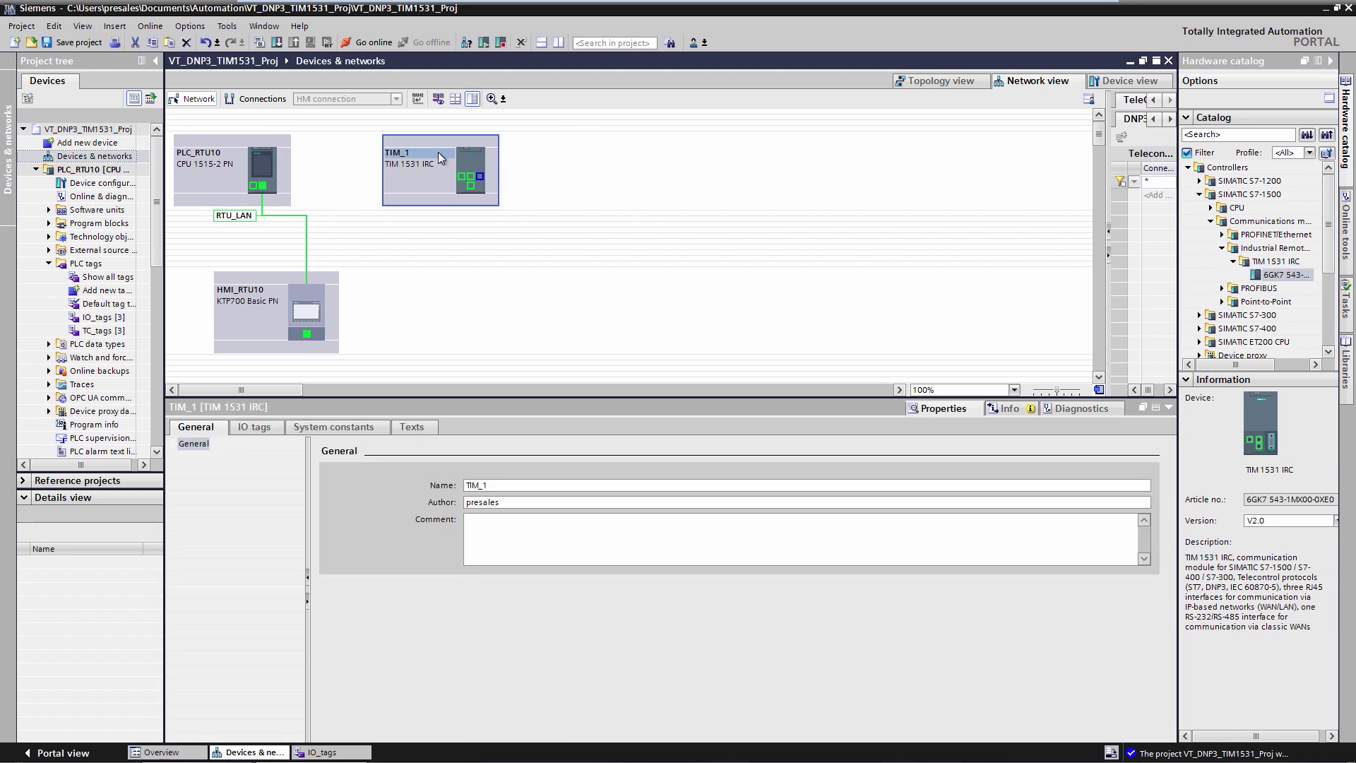
text(TIM_RTU10)
key(Return)
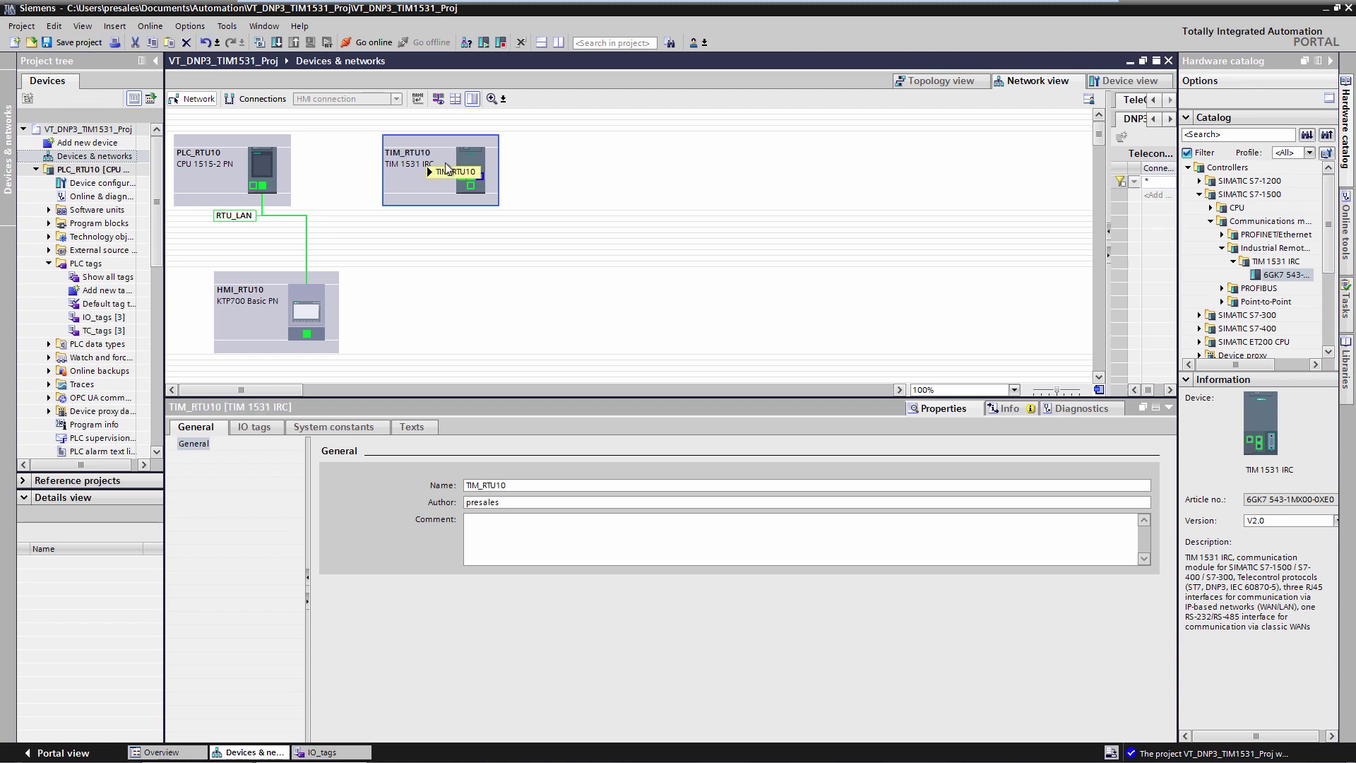
drag(464, 182, 302, 219)
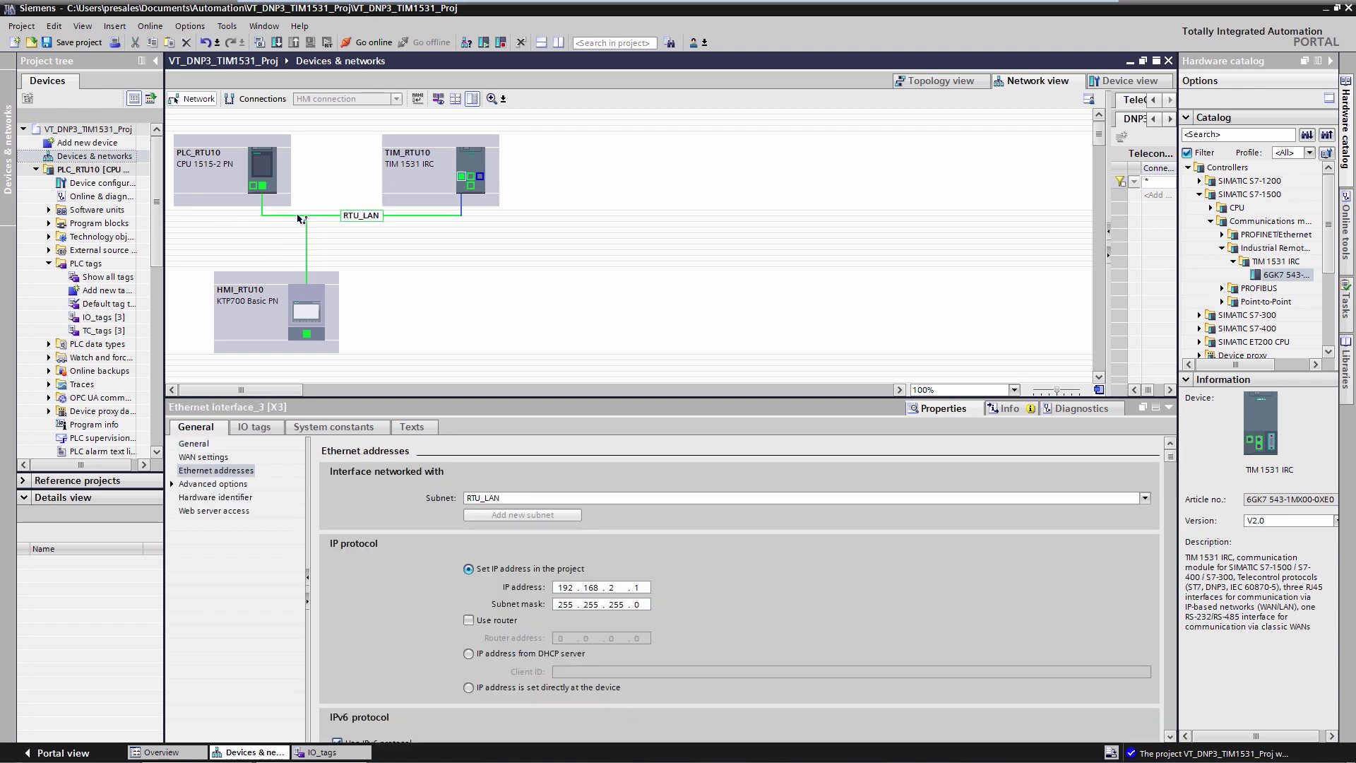
- Create a new subnet on the TIM's X1 port and name it WAN
click(470, 186)
right_click(471, 190)
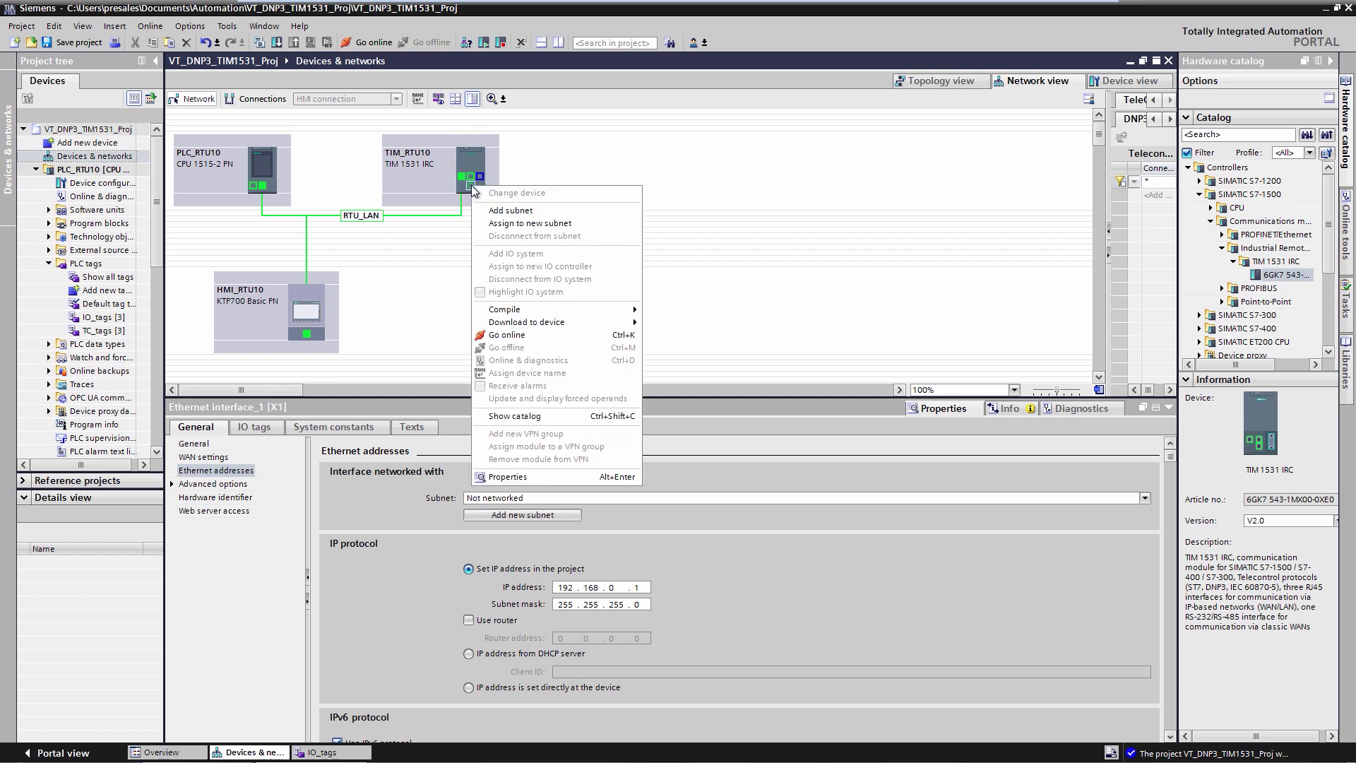
click(505, 214)
drag(513, 486, 411, 477)
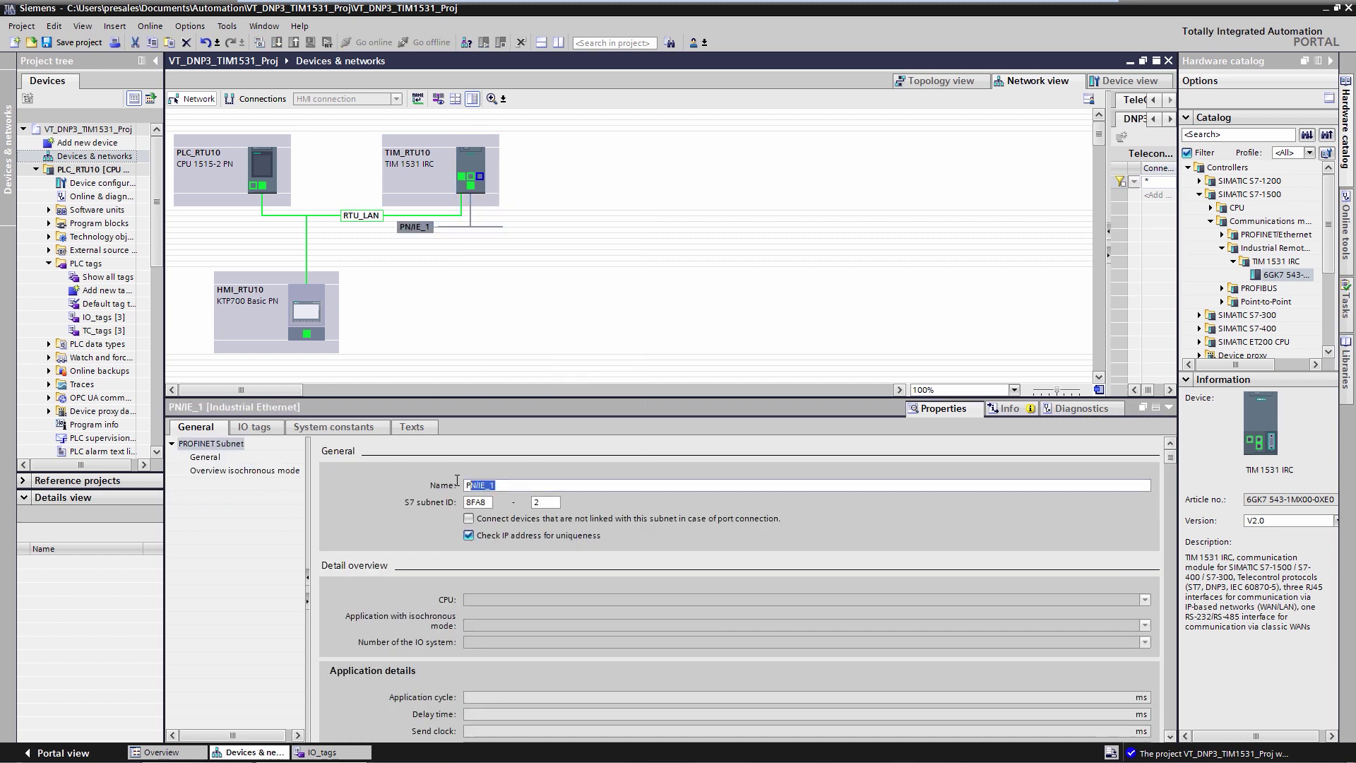
text(WAN)
key(Return)
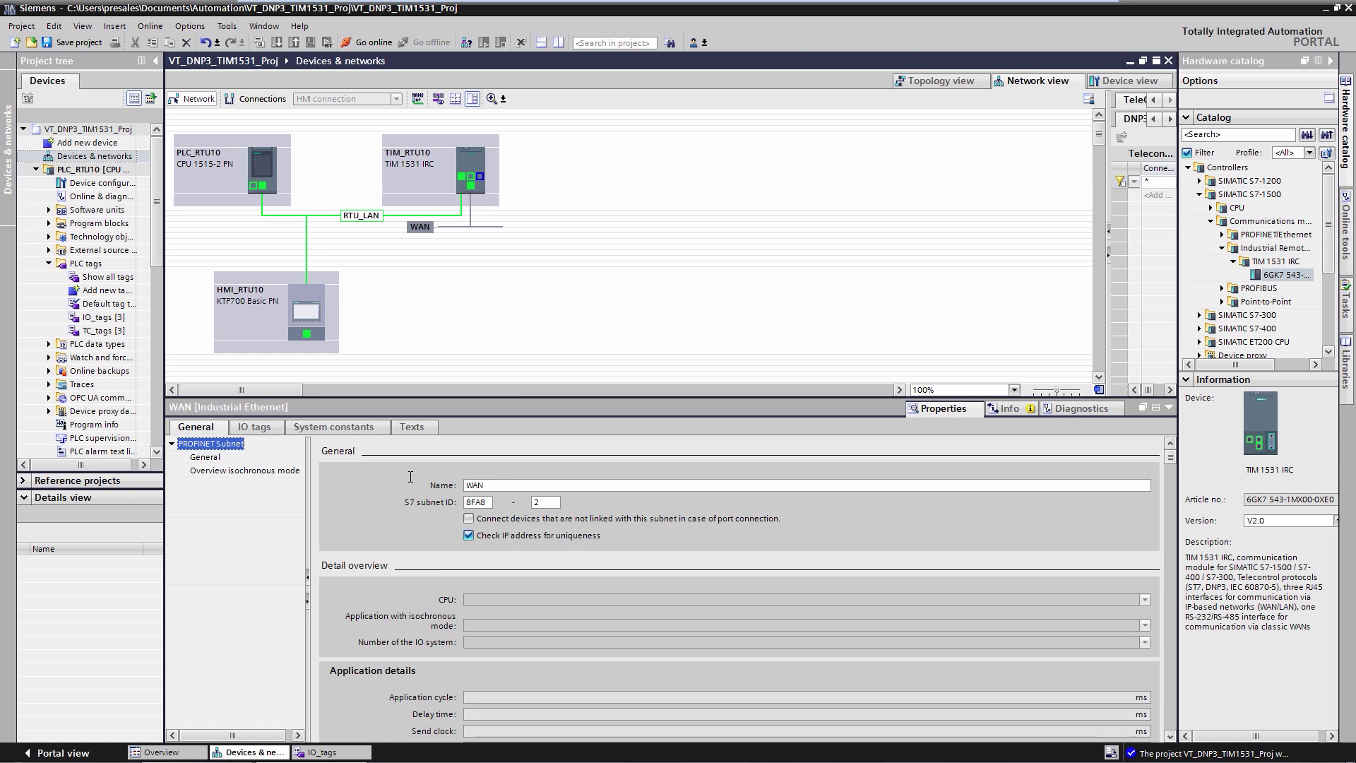
- Set the WAN port's IP address to 192.168.100.10
click(472, 195)
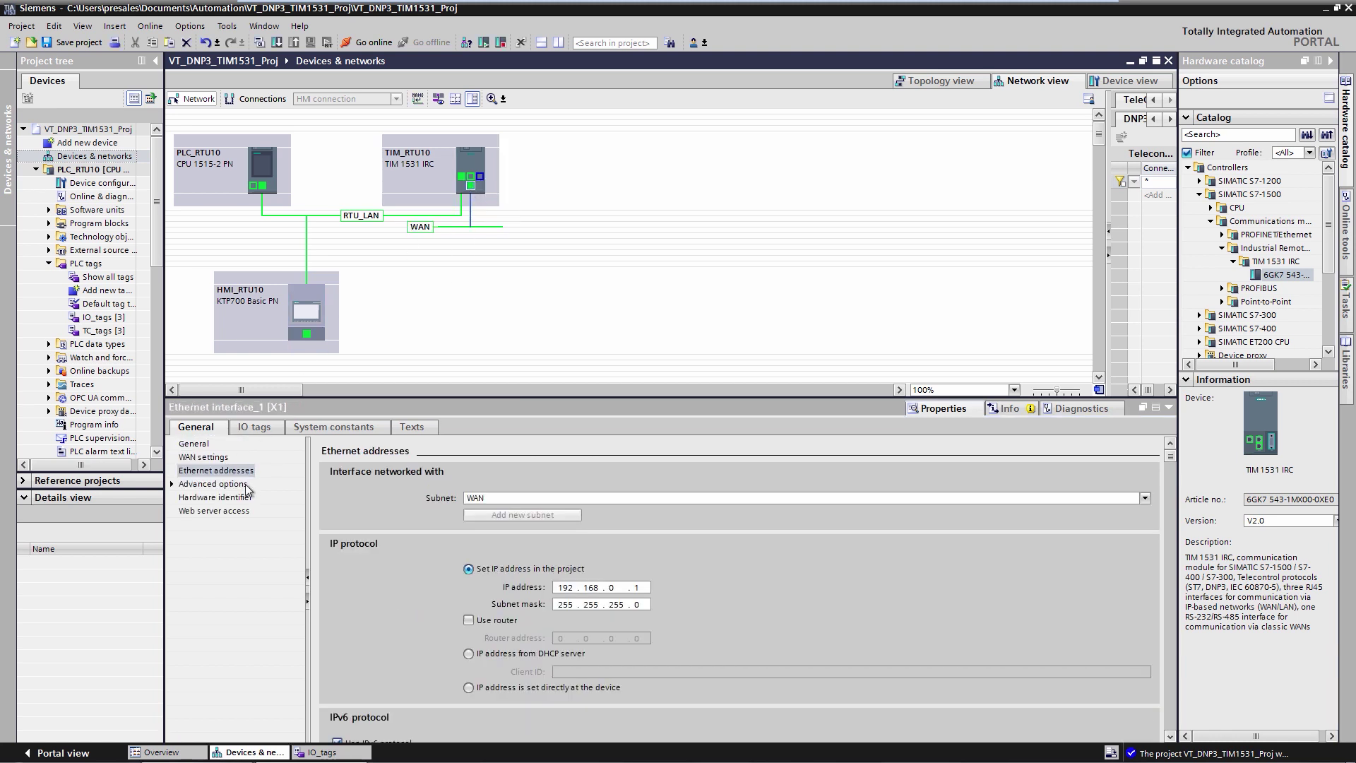
click(611, 588)
text(100 . 1)
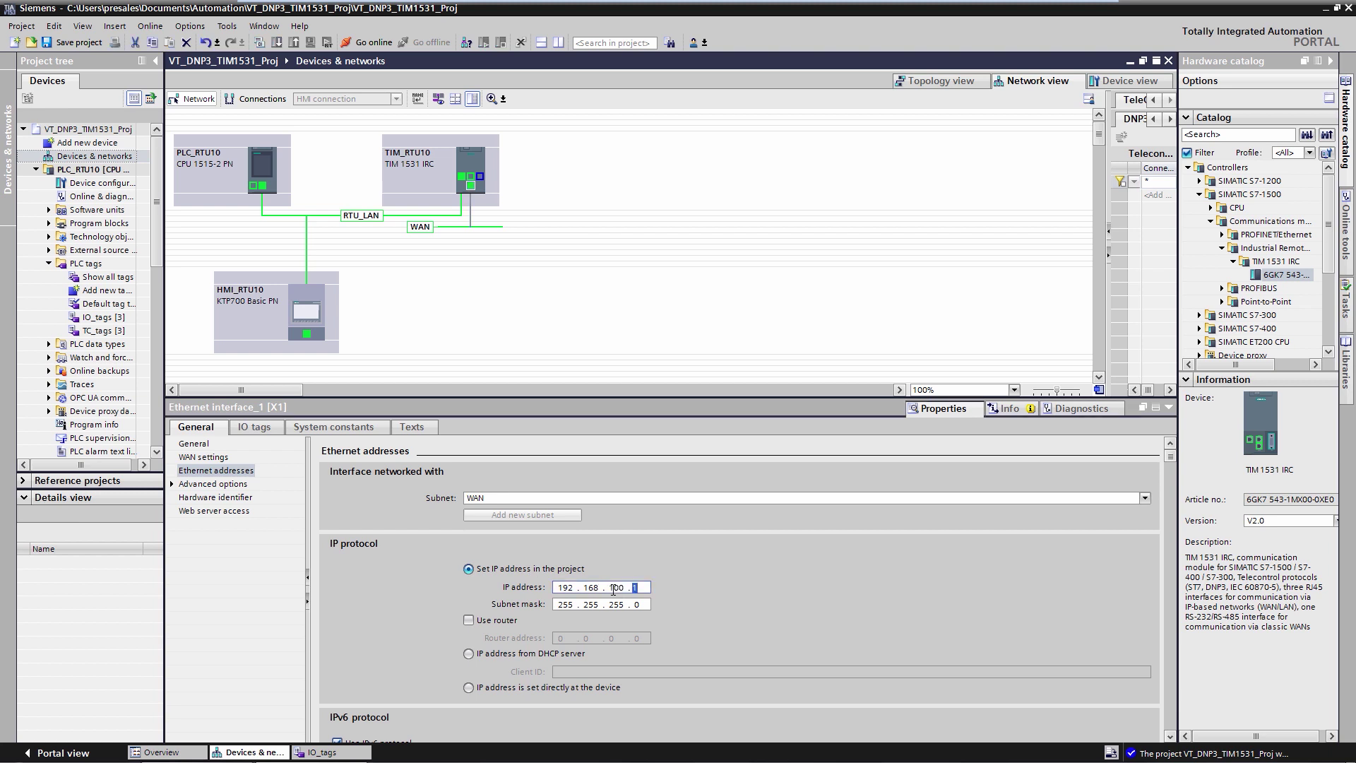
text(0)
click(650, 548)
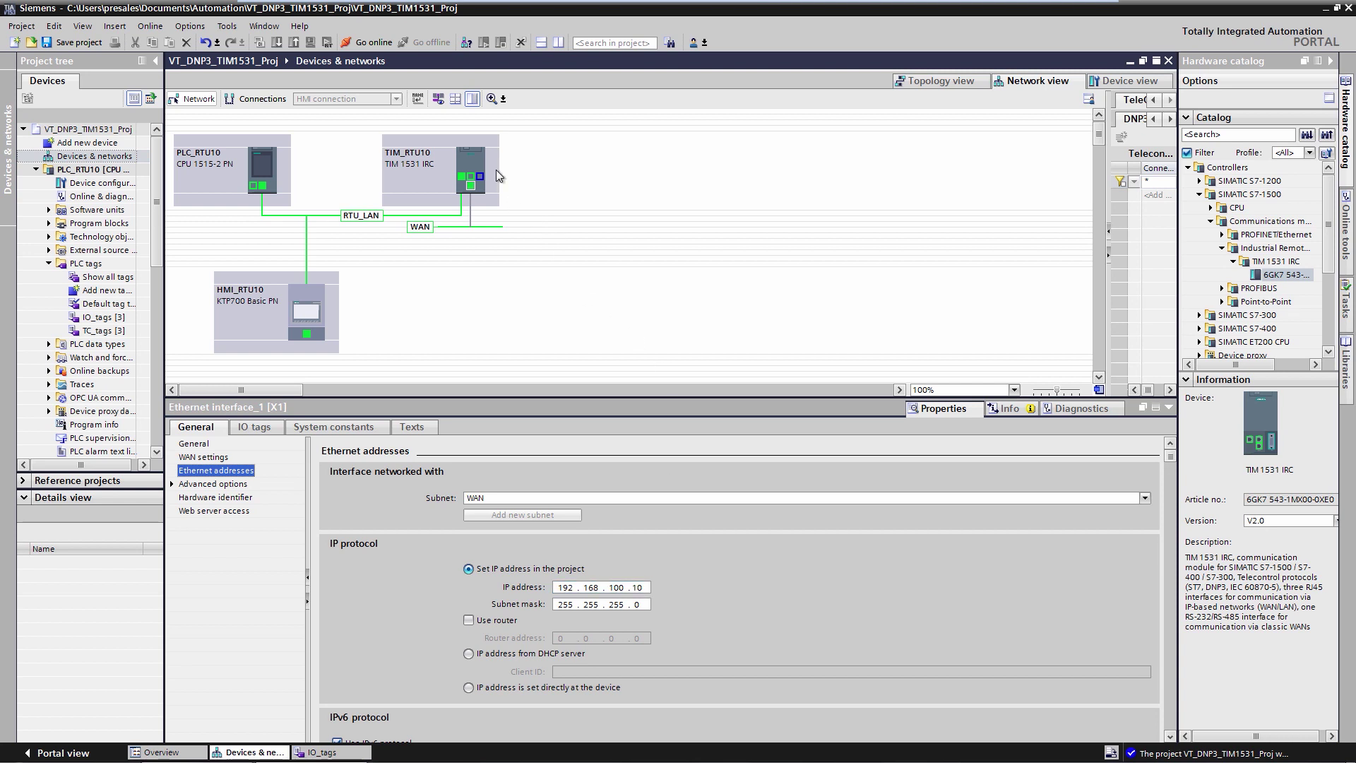
click(475, 163)
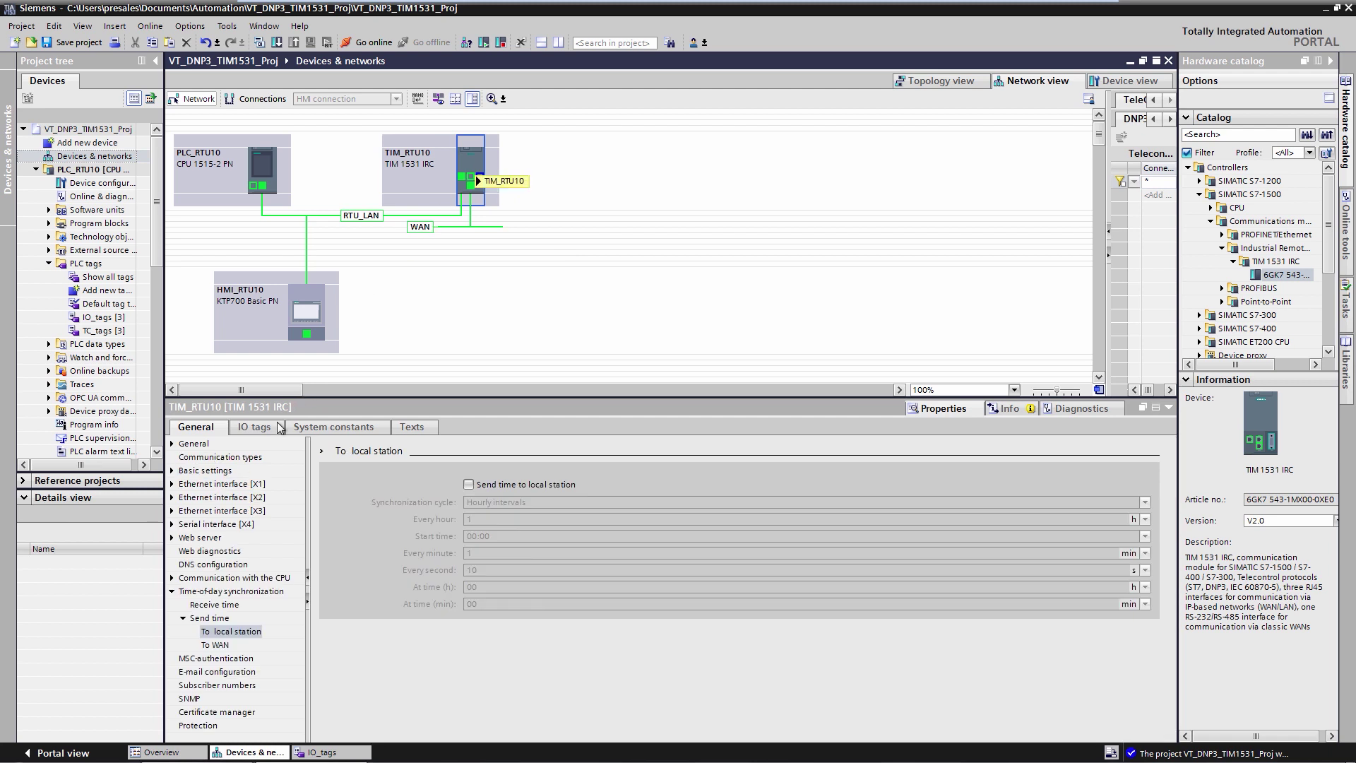
- Switch TIM_RTU10's communication protocol type to DNP3, confirming the change
click(258, 457)
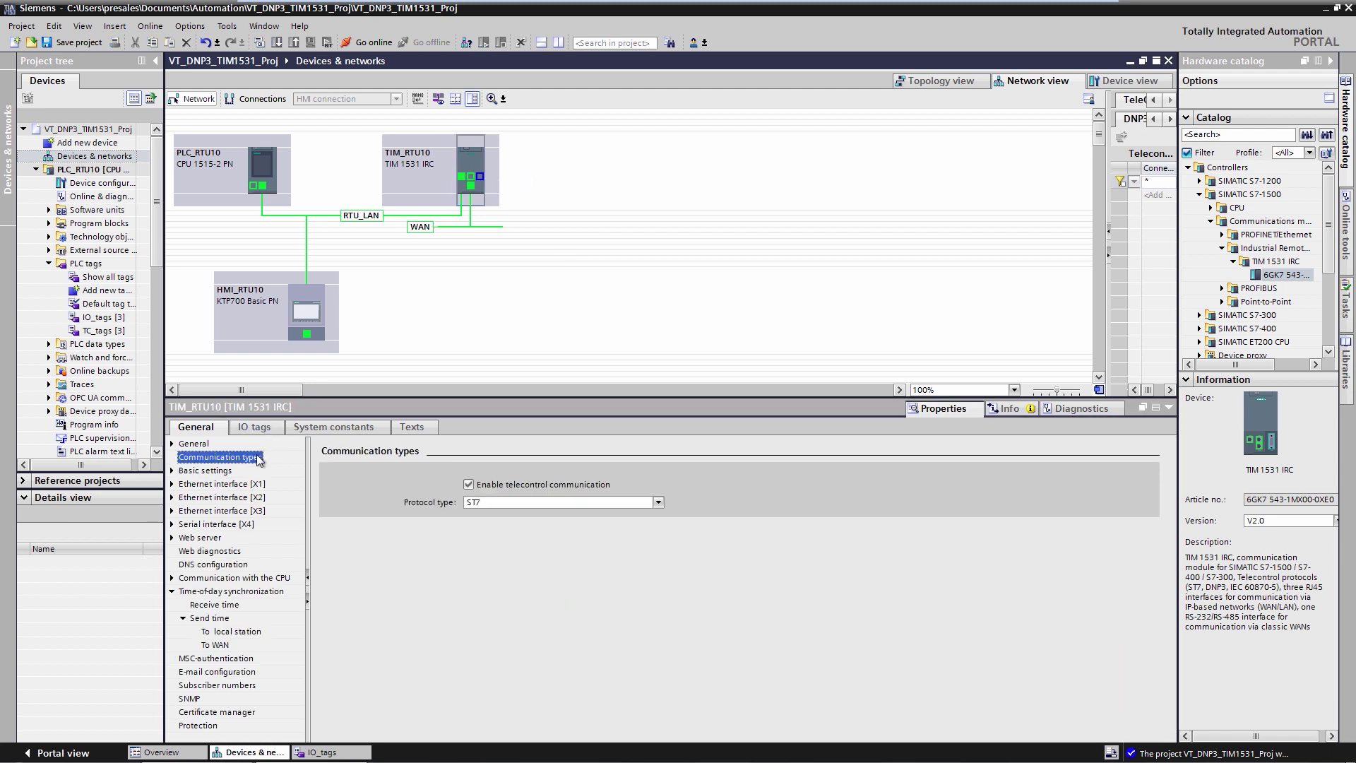
click(517, 505)
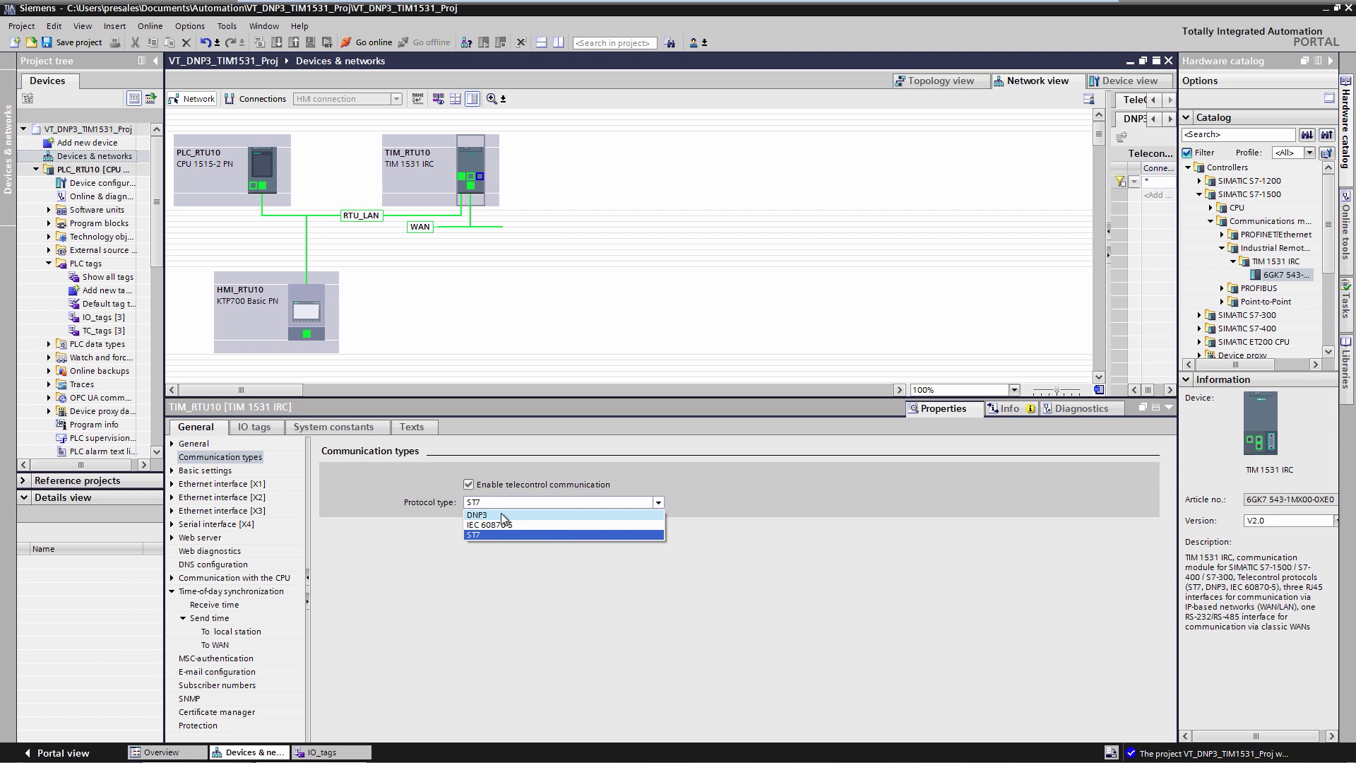
click(503, 516)
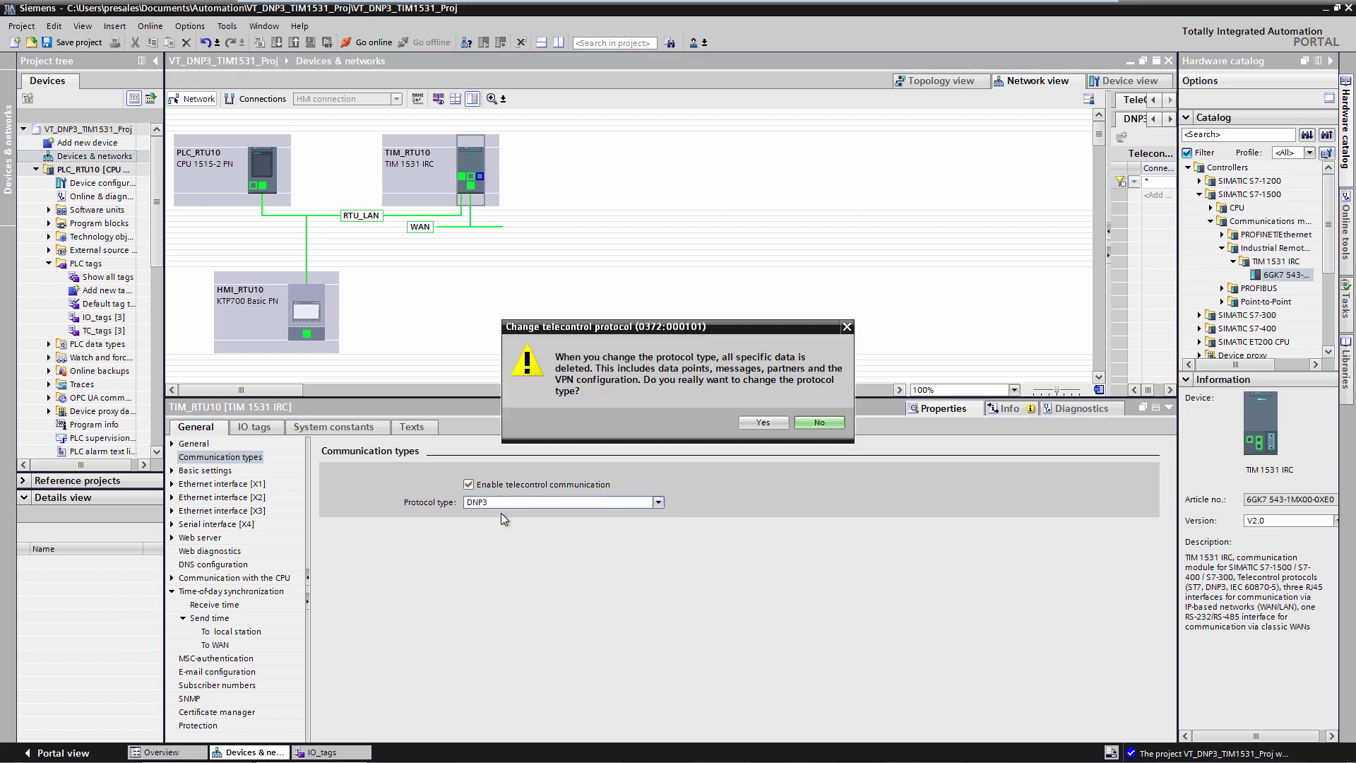
click(760, 424)
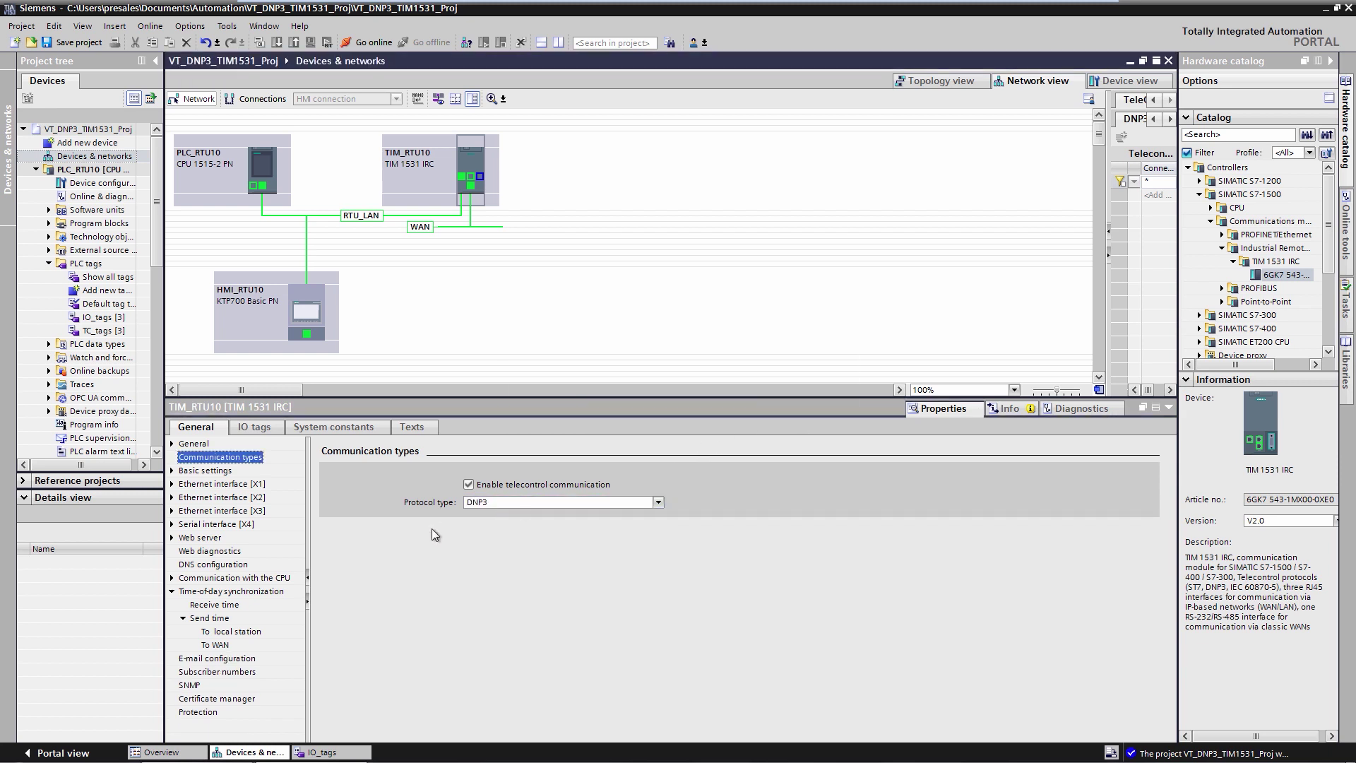
- Assign PLC_RTU10 as the TIM's CPU with DNP3 station address 10
click(237, 672)
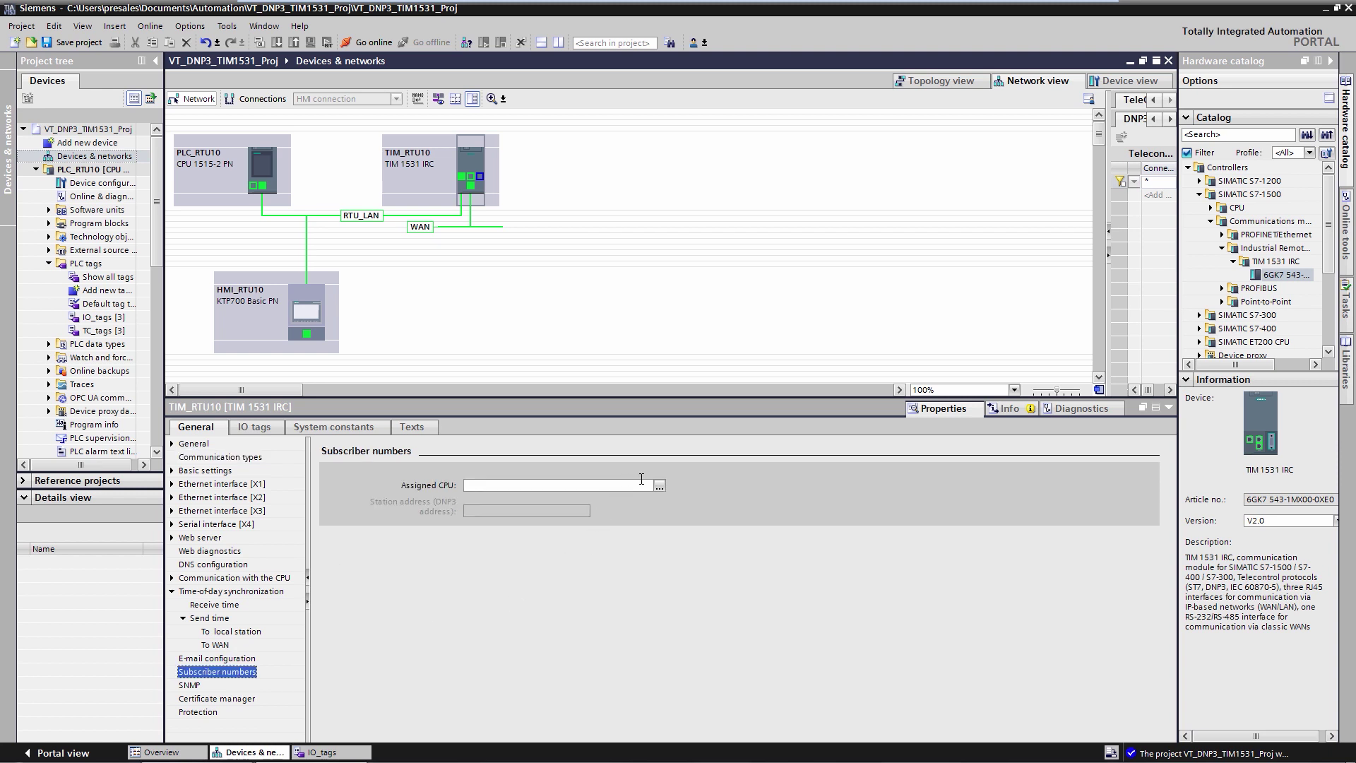
click(659, 485)
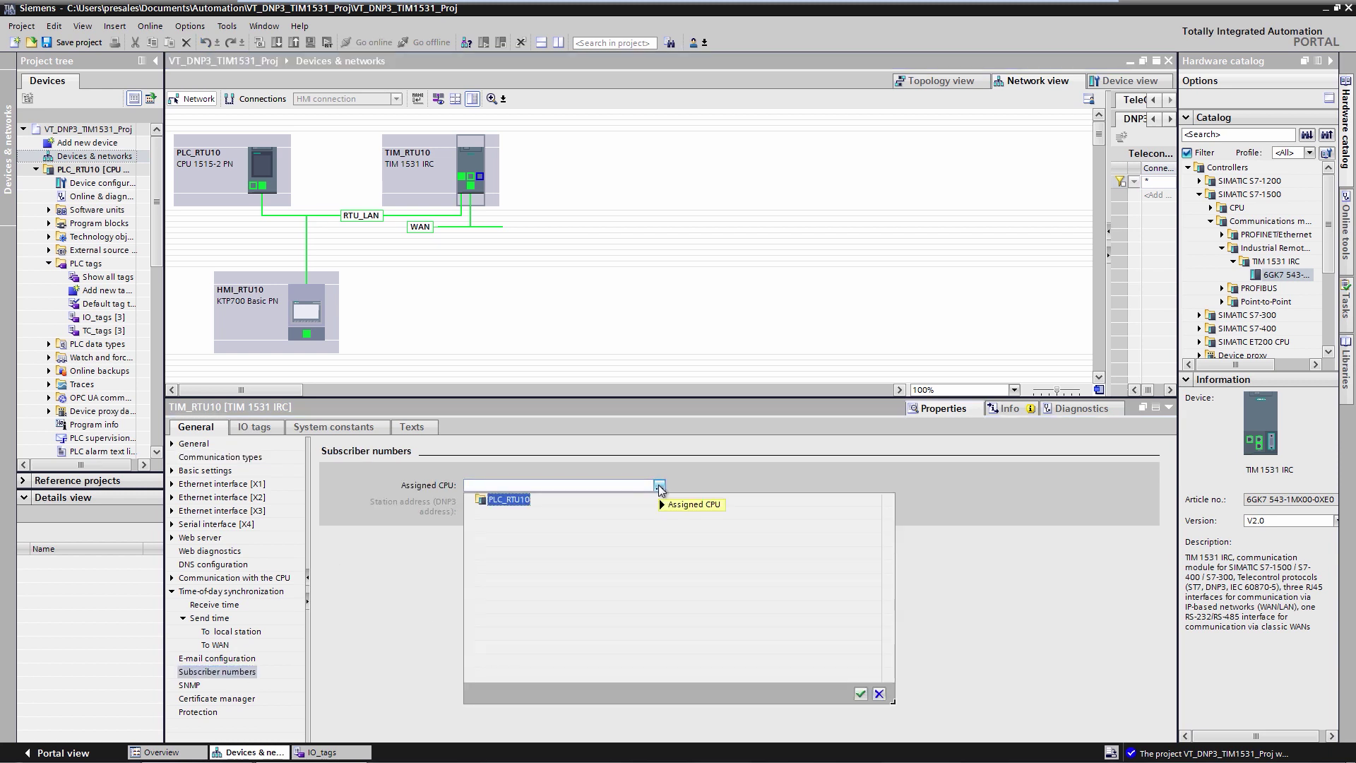
click(487, 504)
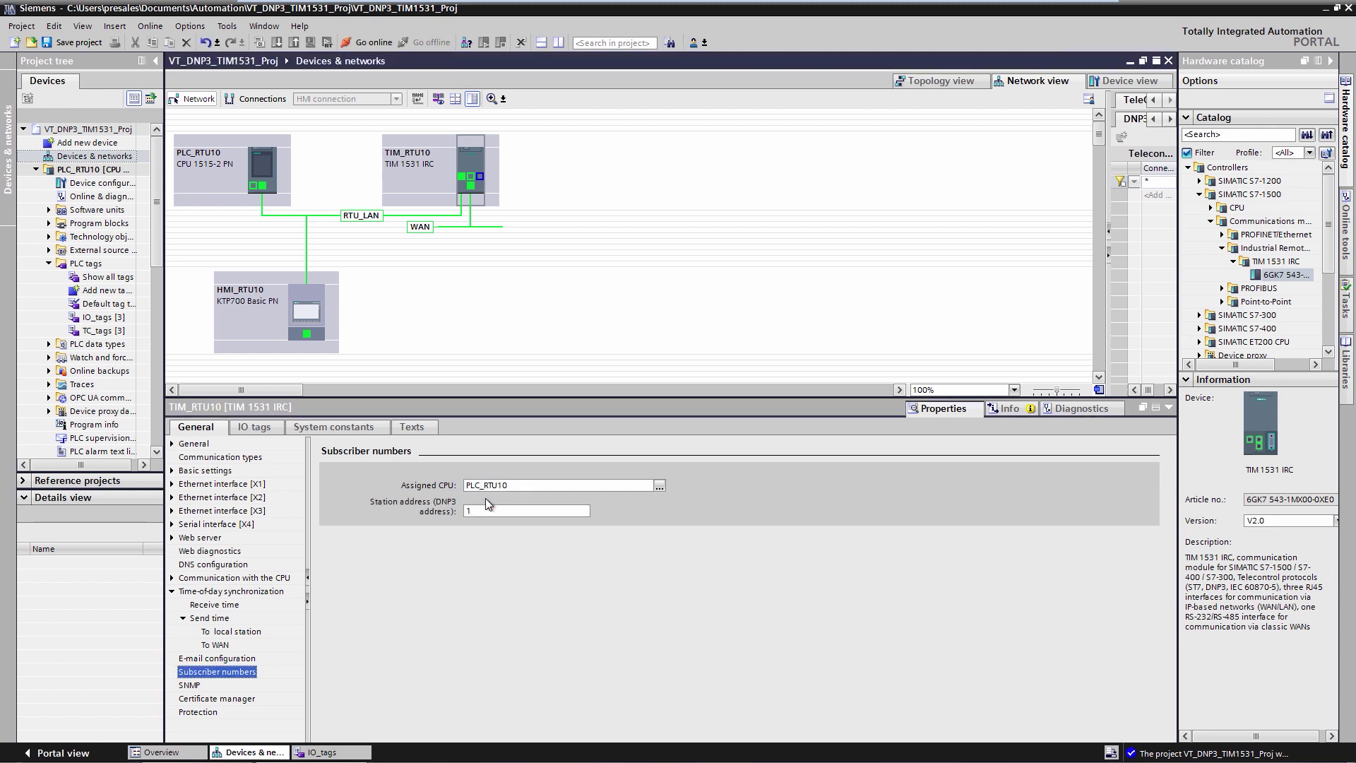
click(486, 510)
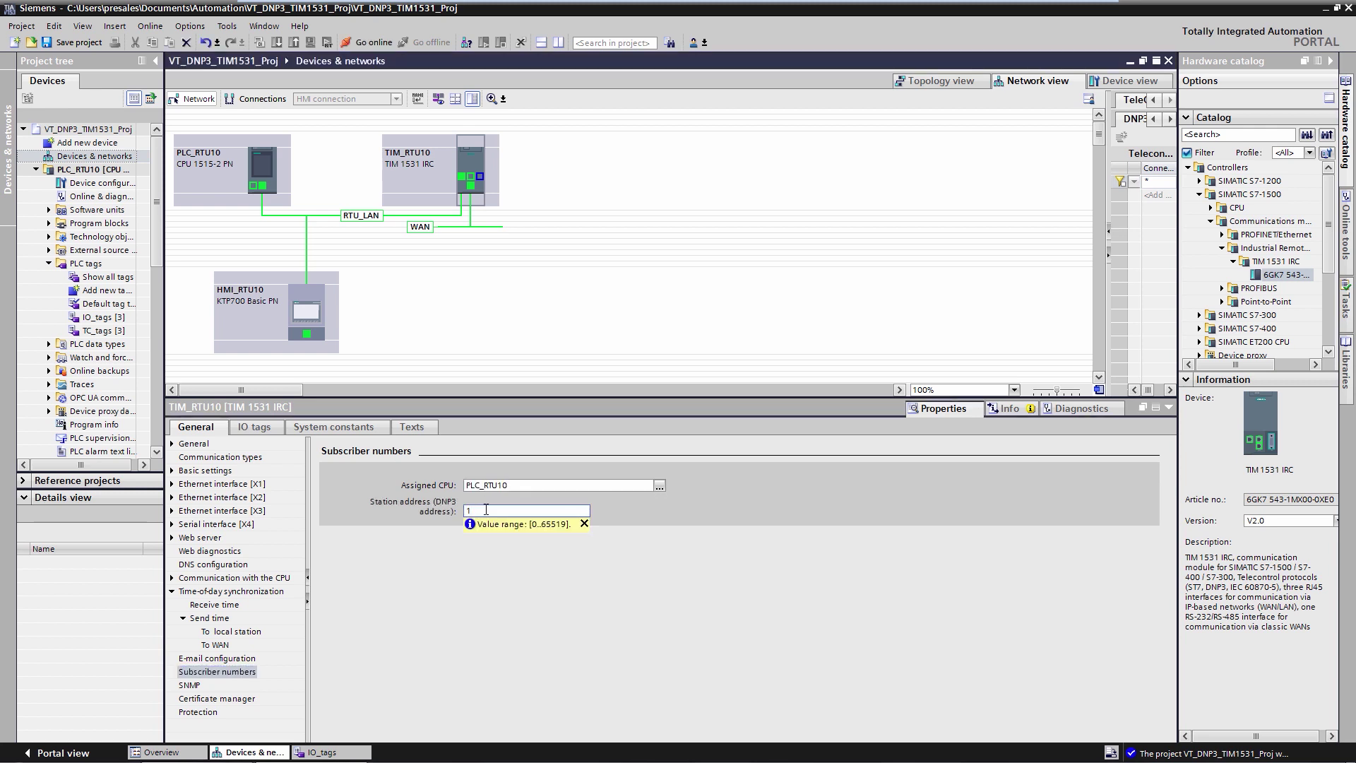
text(0)
key(Return)
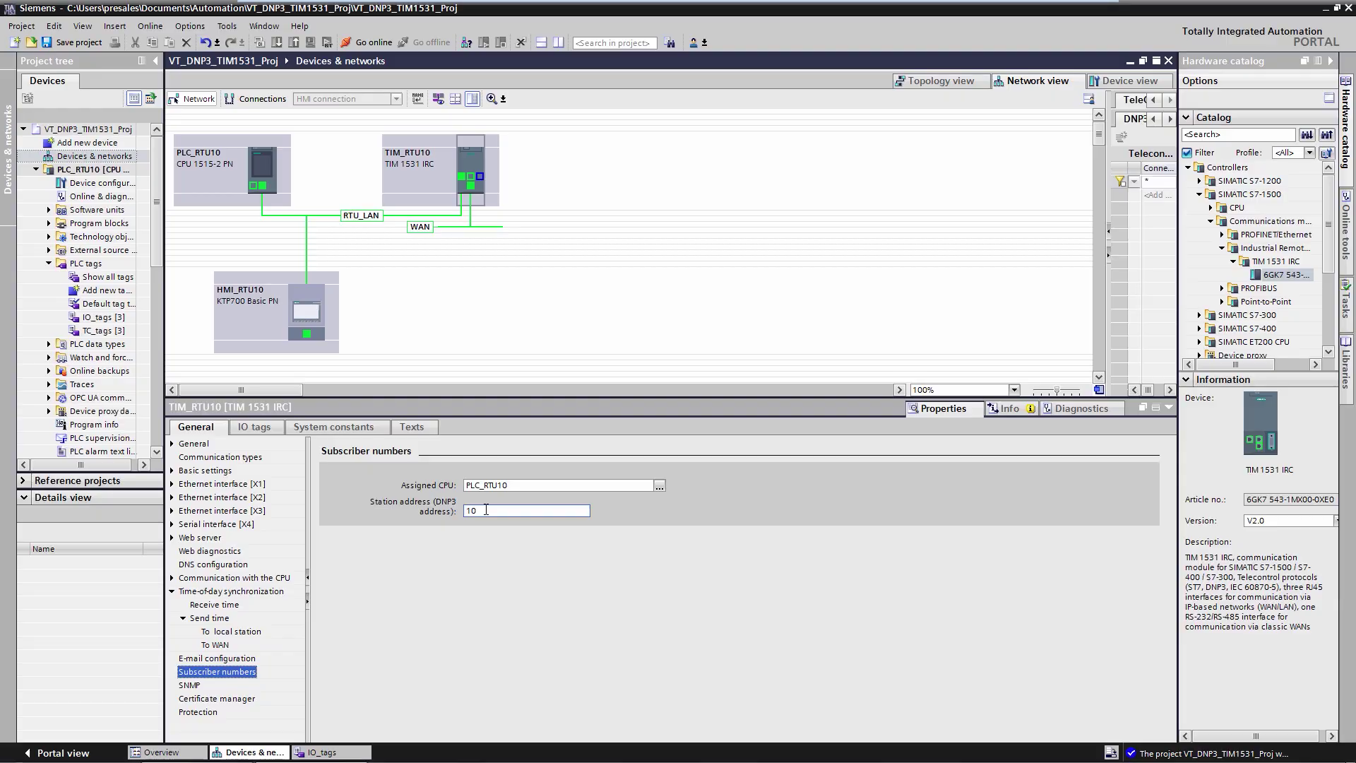
- Receive time of day from WAN via interface X1, synchronizing every hour
click(227, 607)
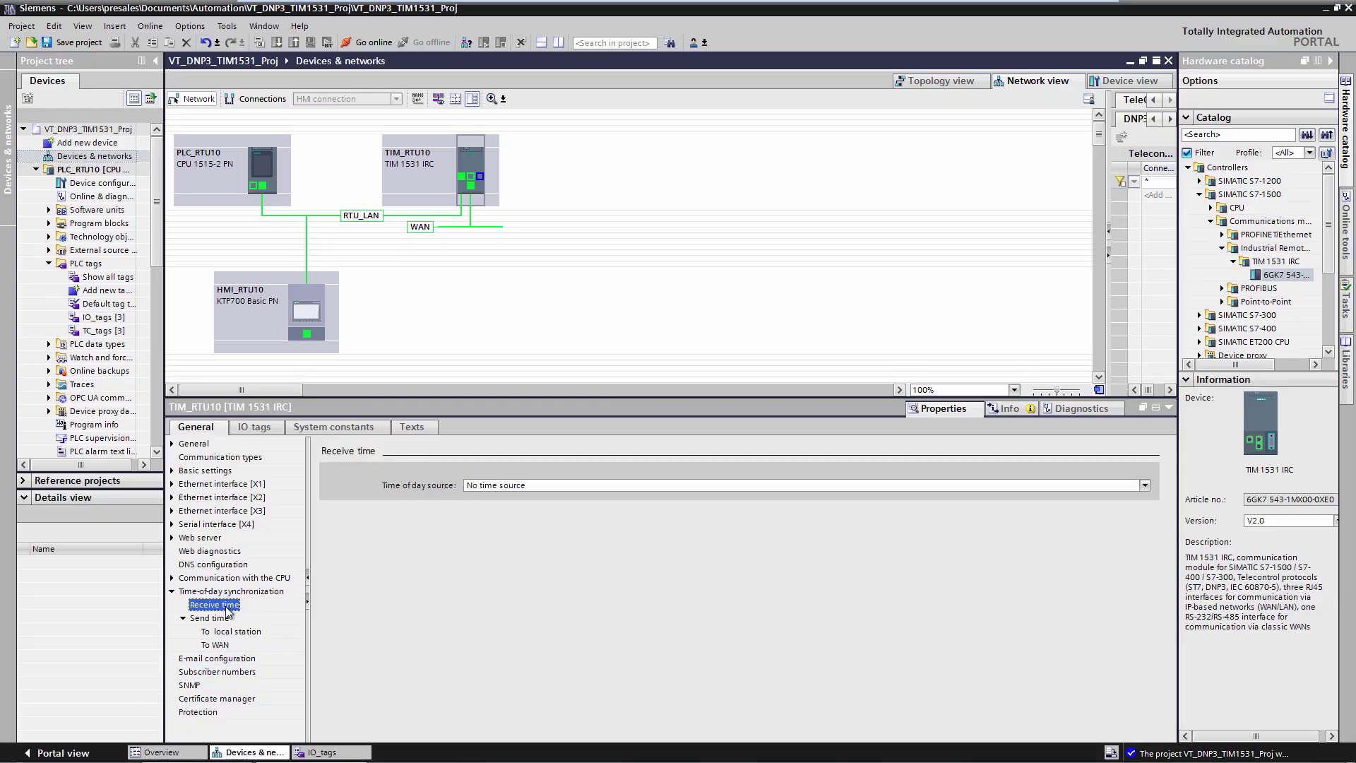
click(509, 486)
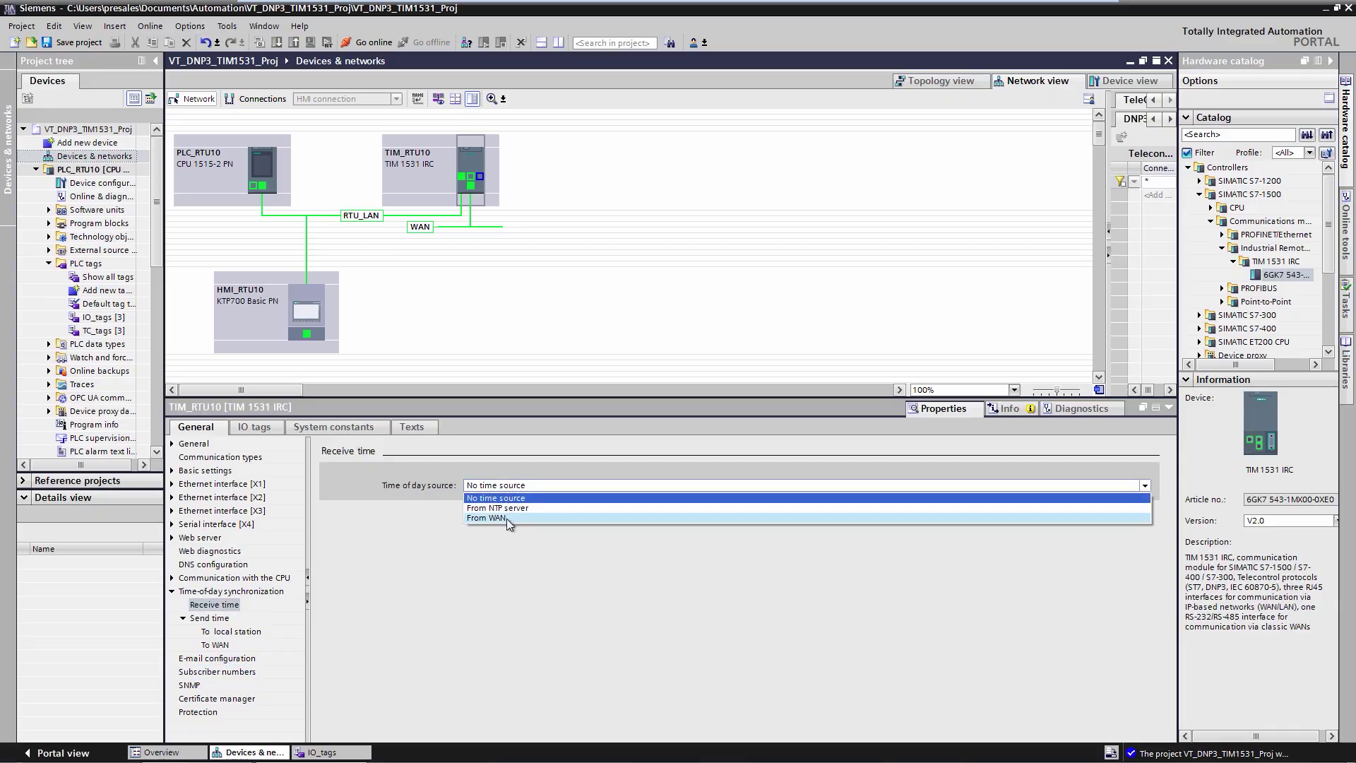
click(507, 519)
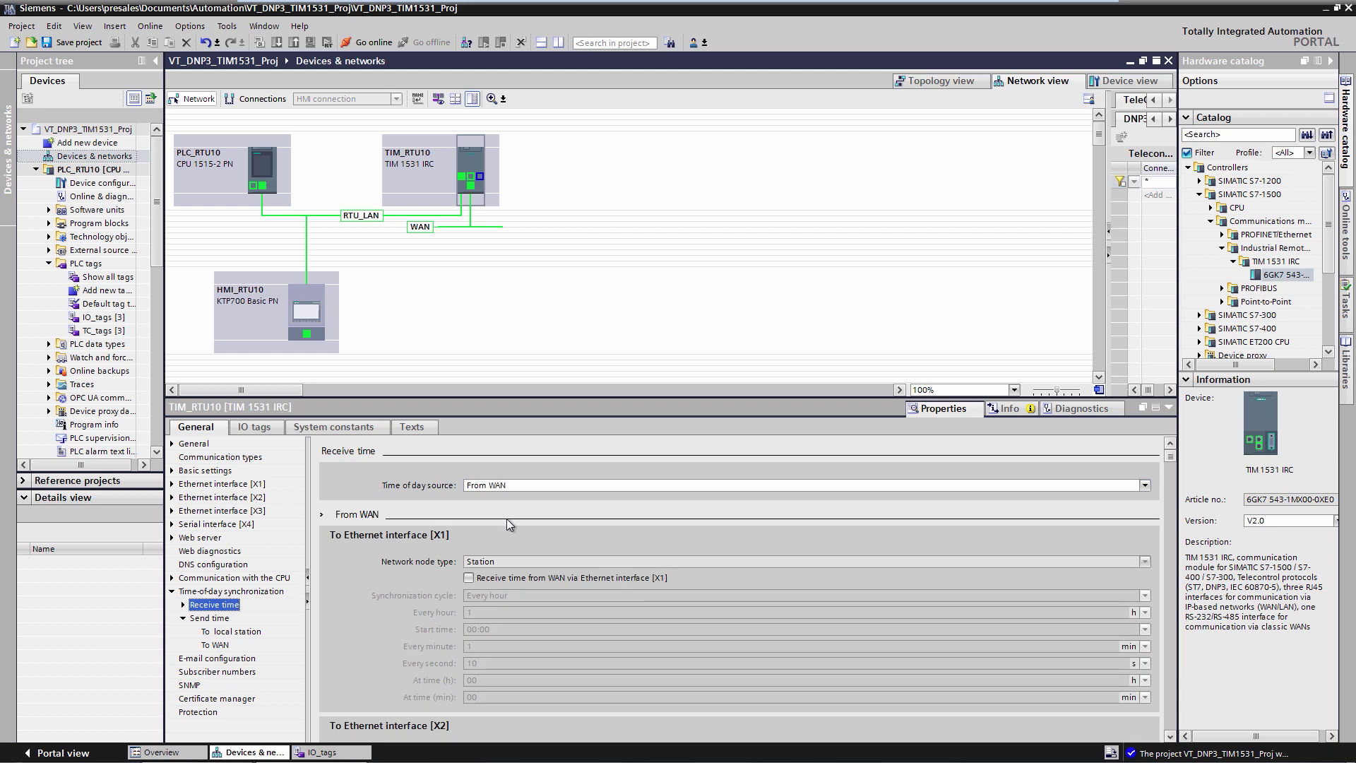
click(469, 578)
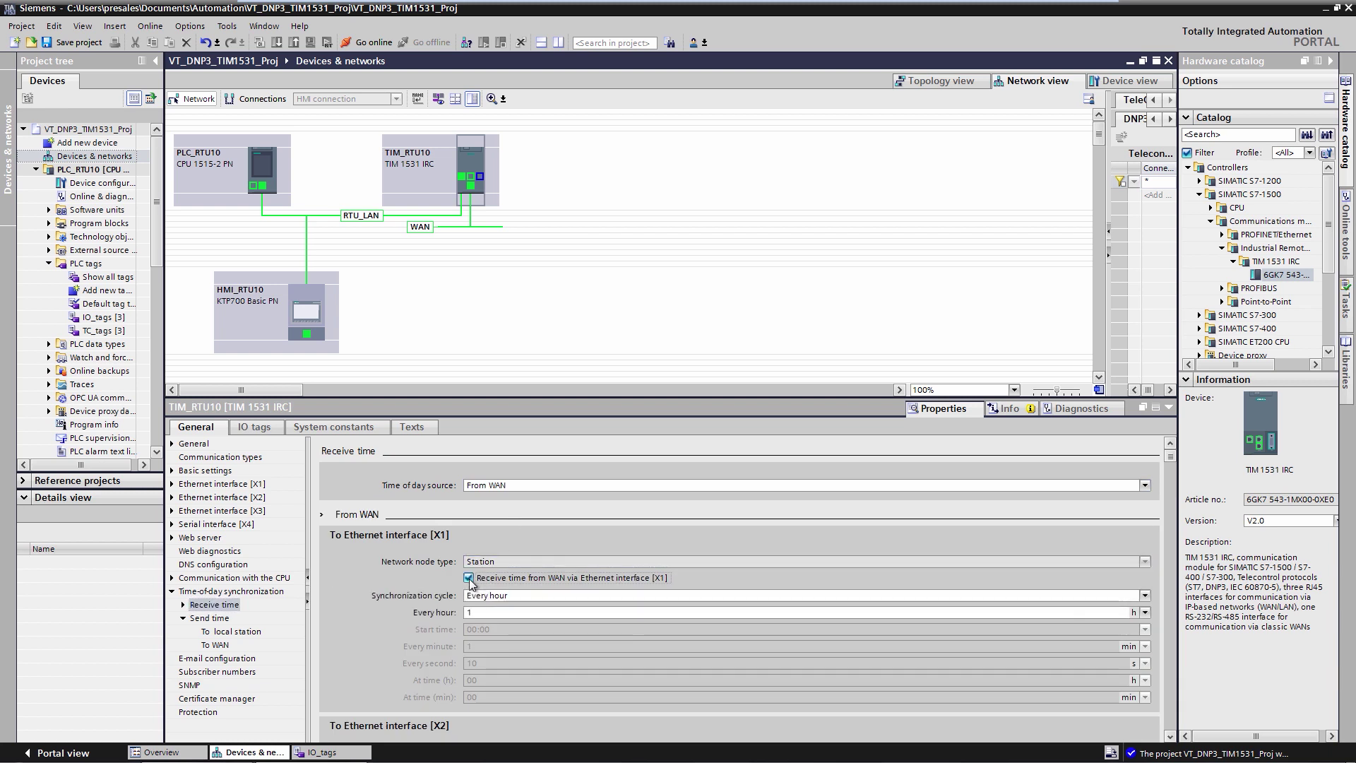
click(520, 599)
click(520, 599)
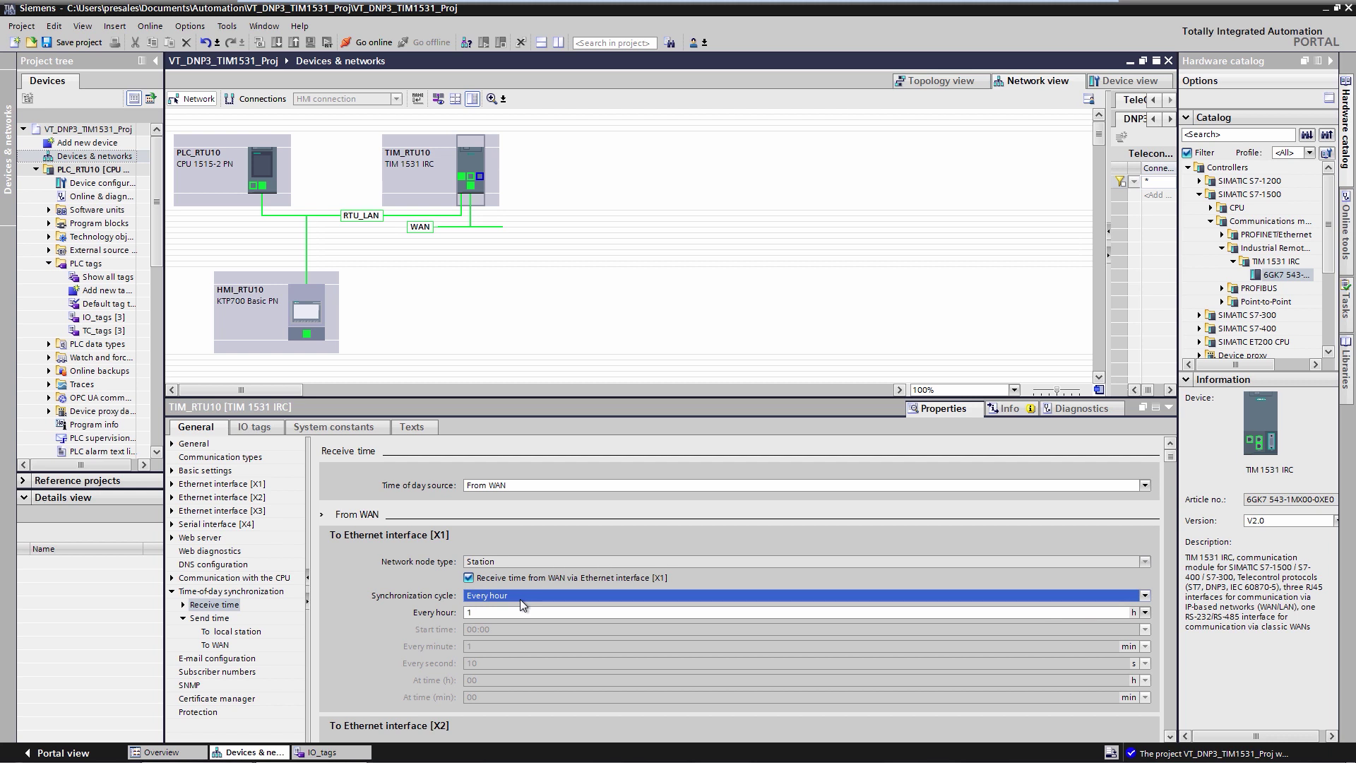
- Enable sending time to the local station at minute intervals
click(239, 632)
click(469, 486)
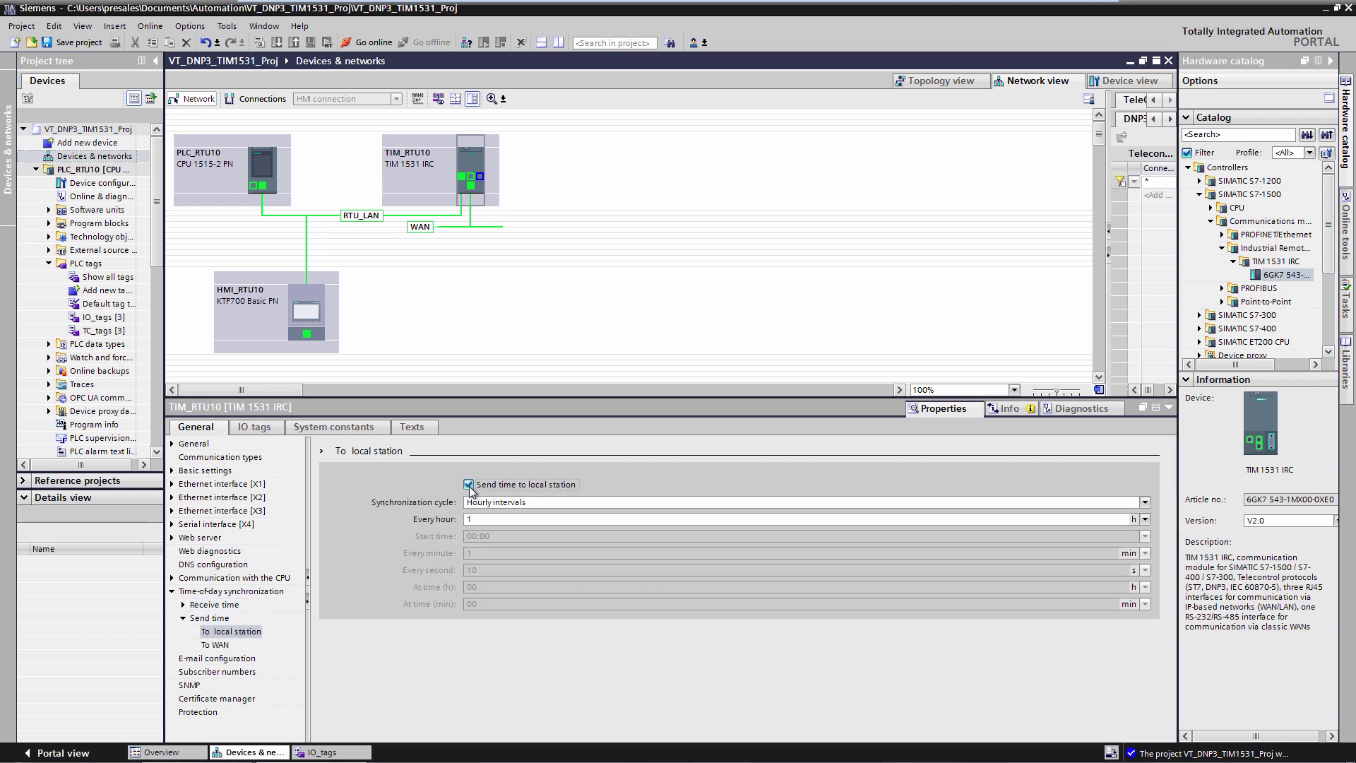
click(537, 503)
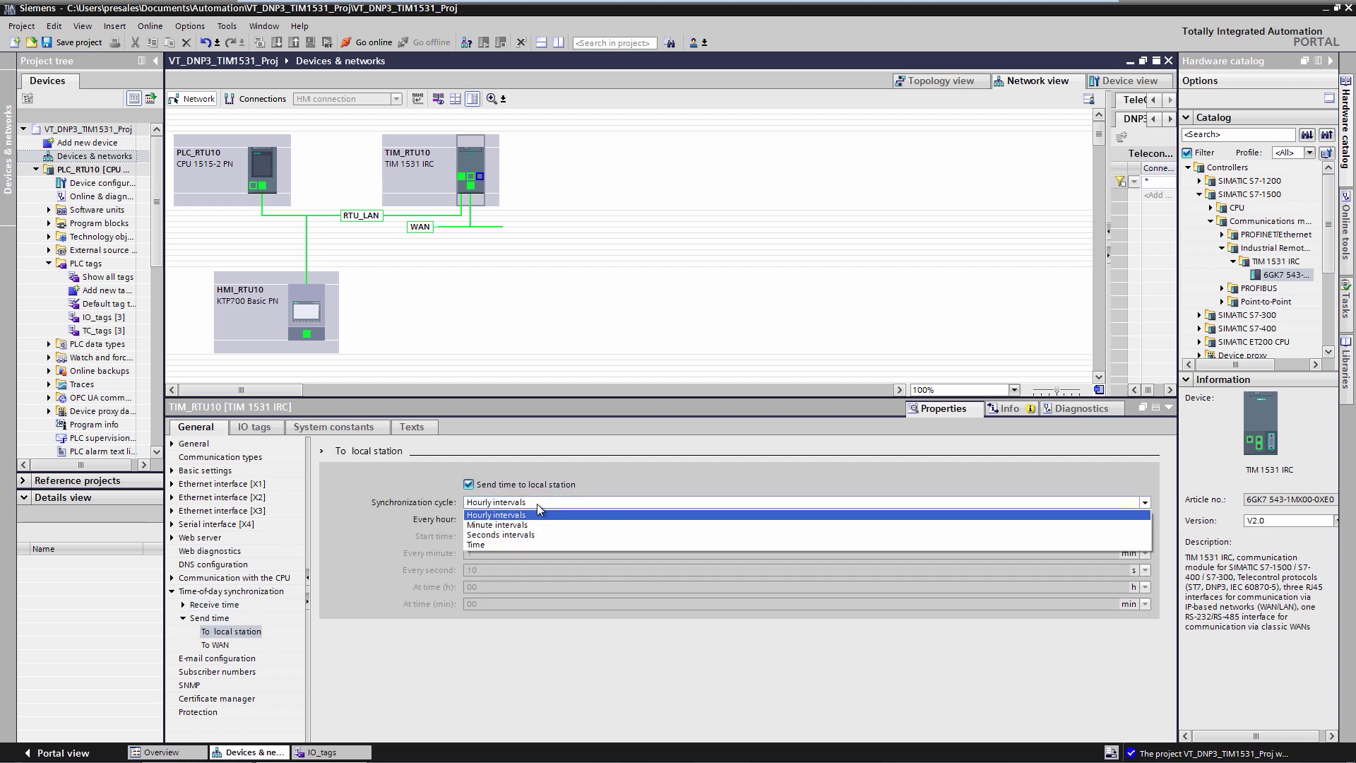
click(533, 525)
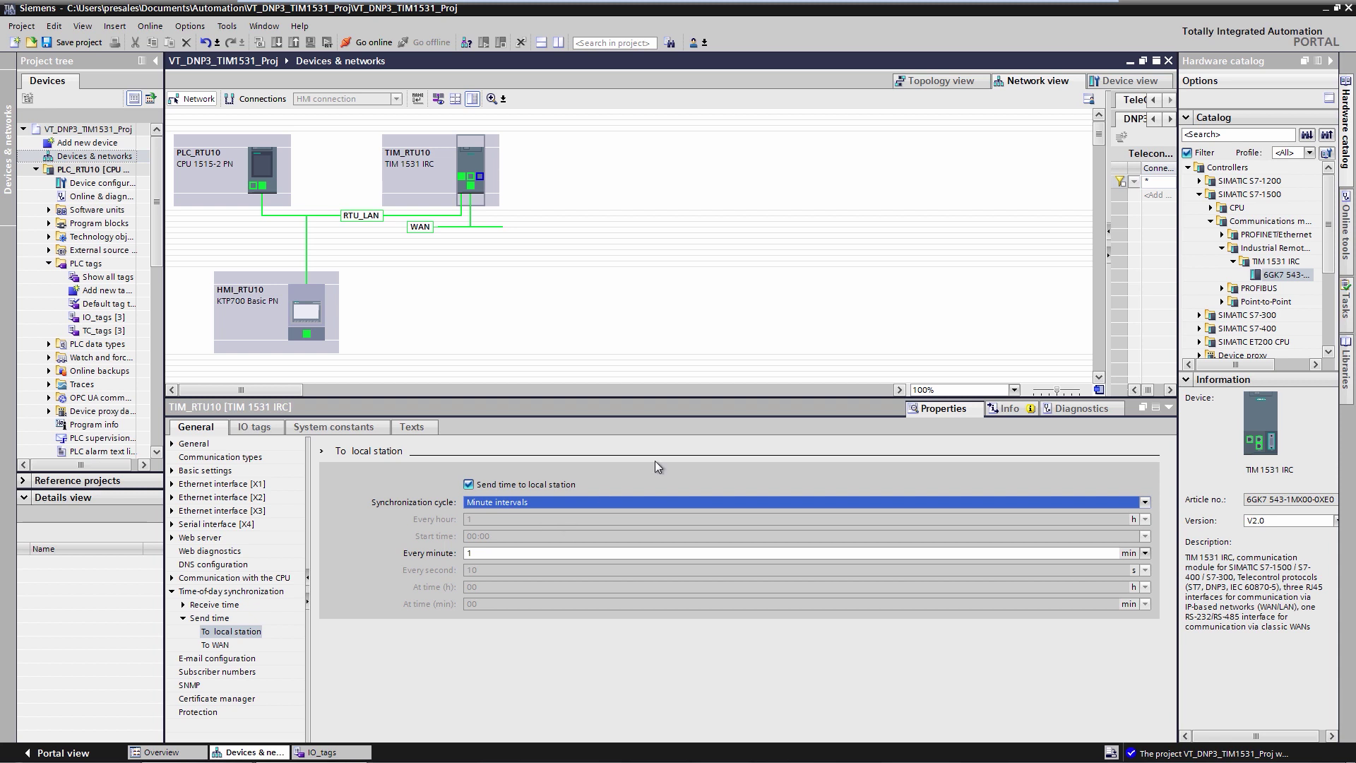
- Create a new DNP3 TeleControl connection named DNP3RTU10ToMaster
click(1110, 233)
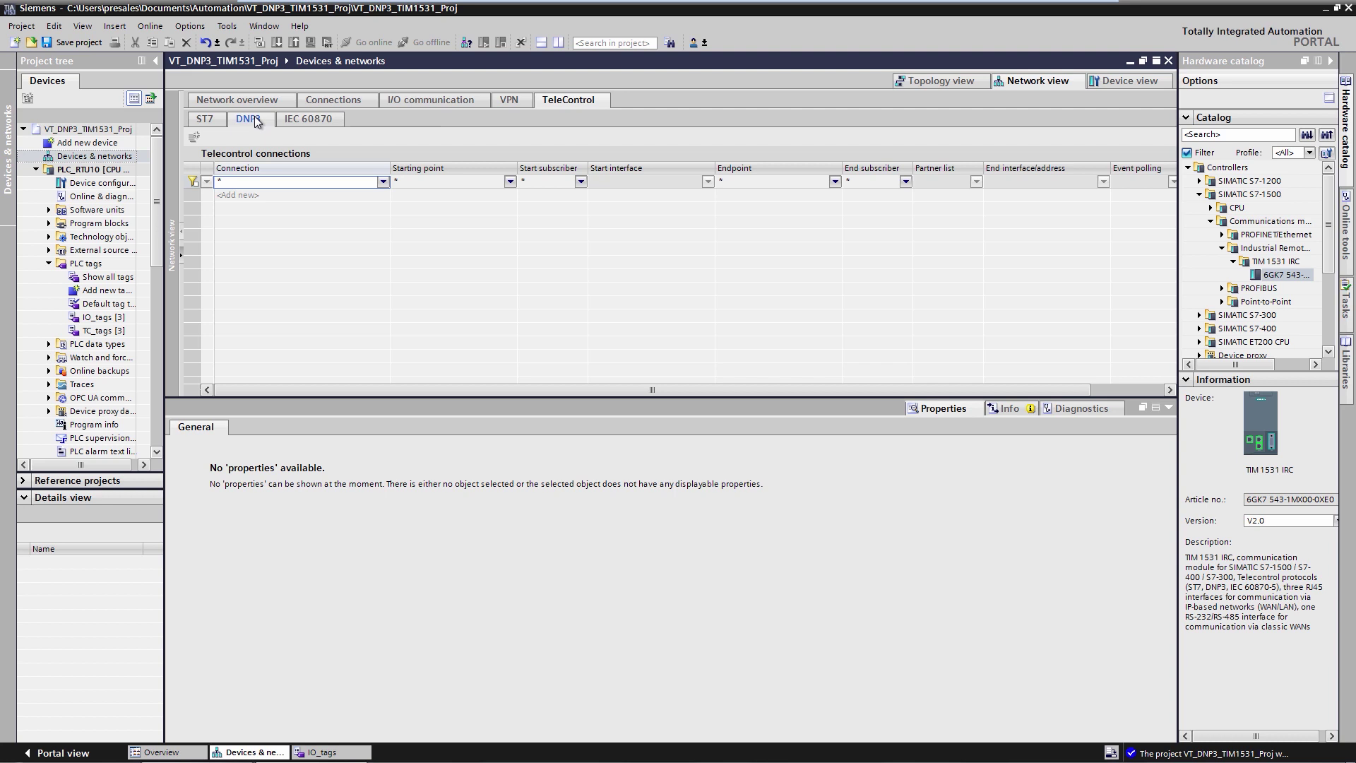
click(257, 196)
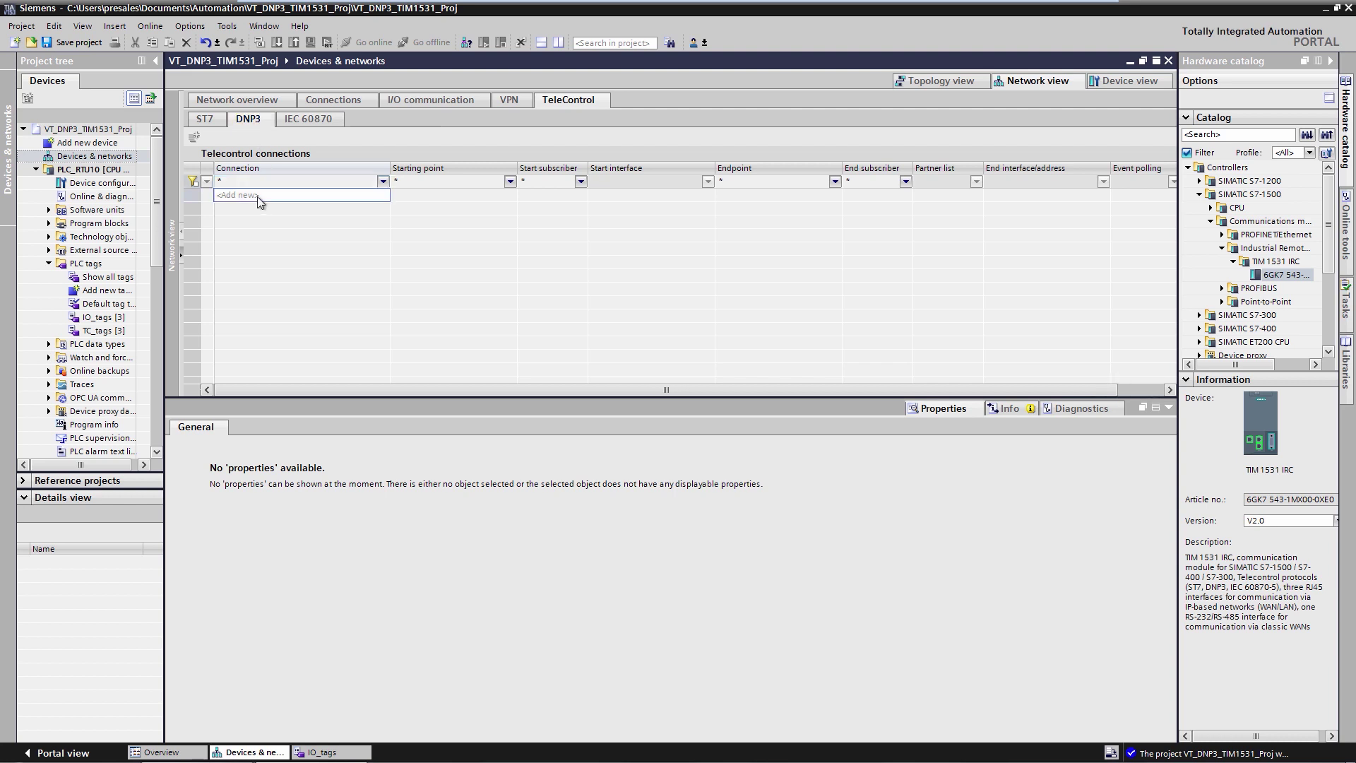
click(257, 197)
key(ctrl+a)
key(BackSpace)
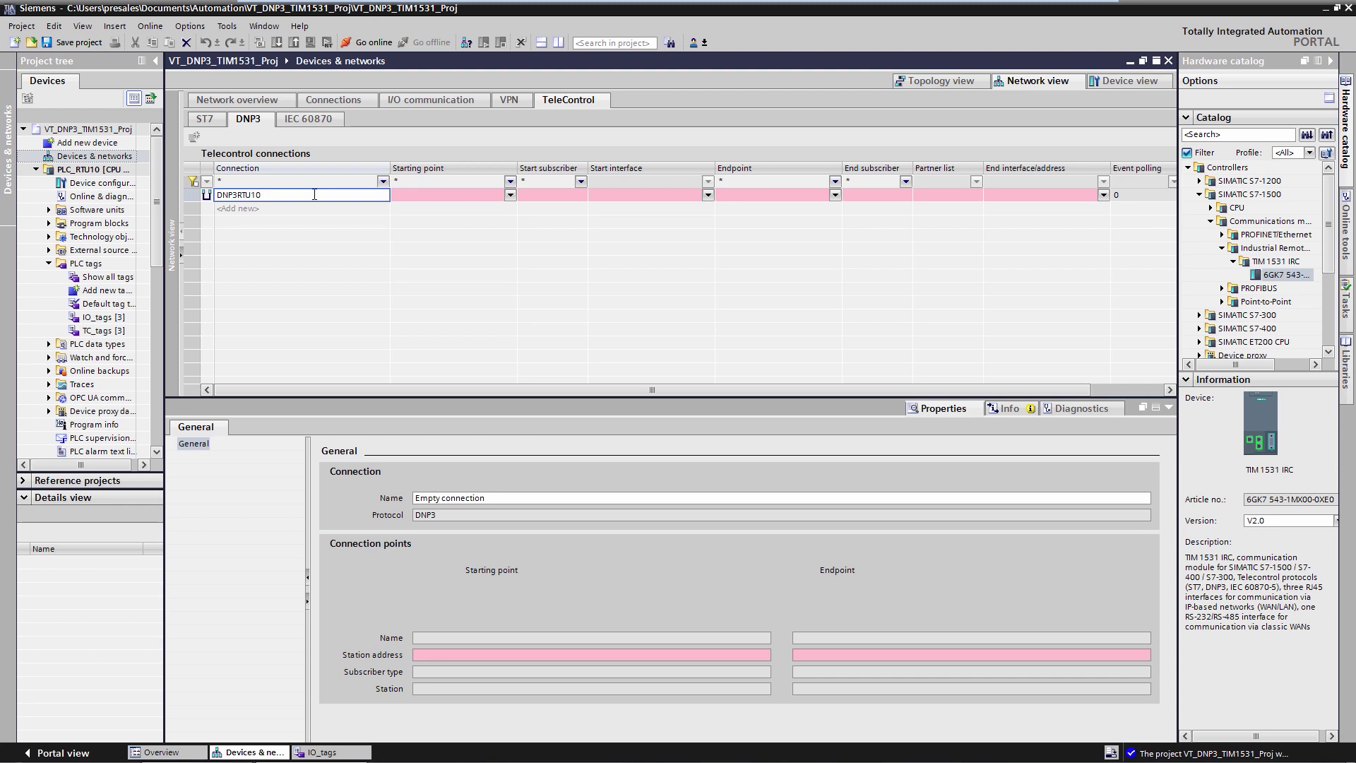
text(DNP3RTU10ToMaster)
key(Return)
- Set start PLC_RTU10 via TIM_RTU10 X1, end address 192.168.100.100, end subscriber 1
click(510, 195)
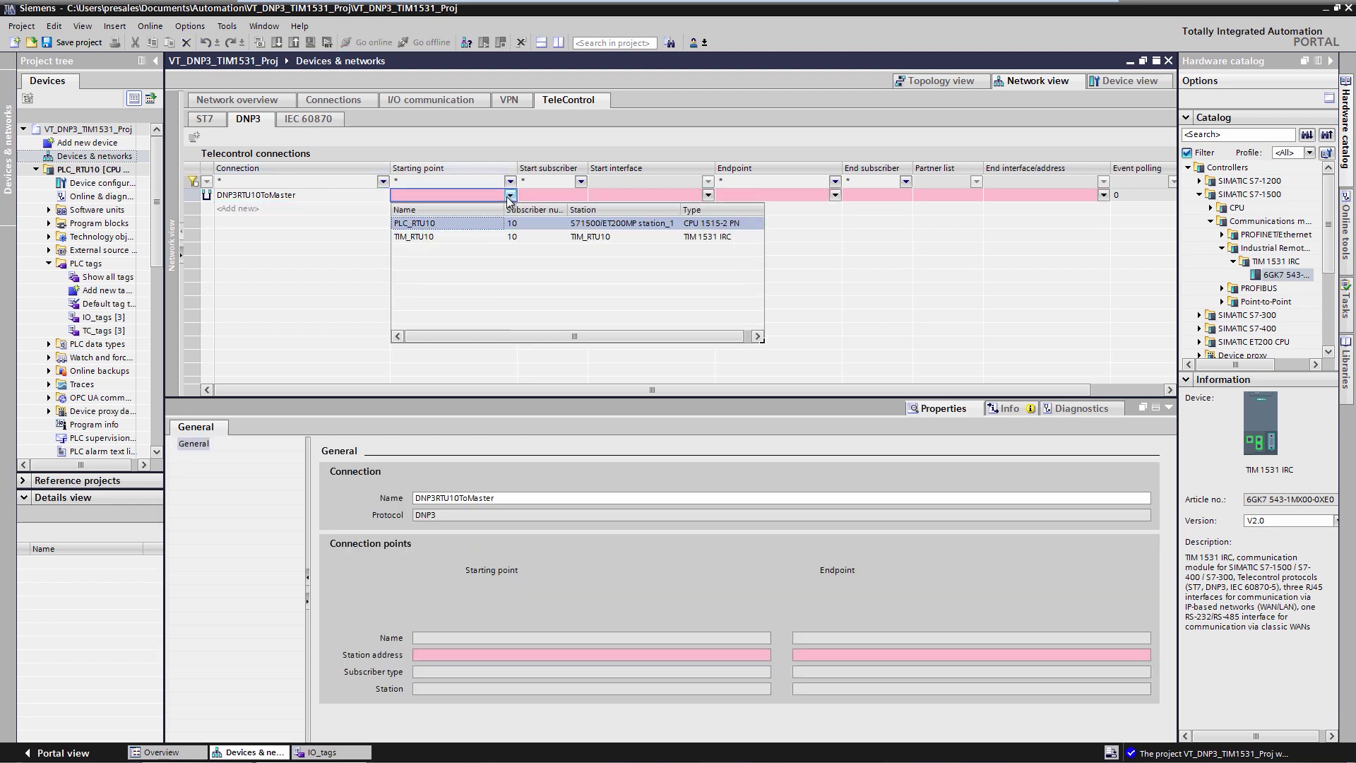
click(414, 223)
click(707, 195)
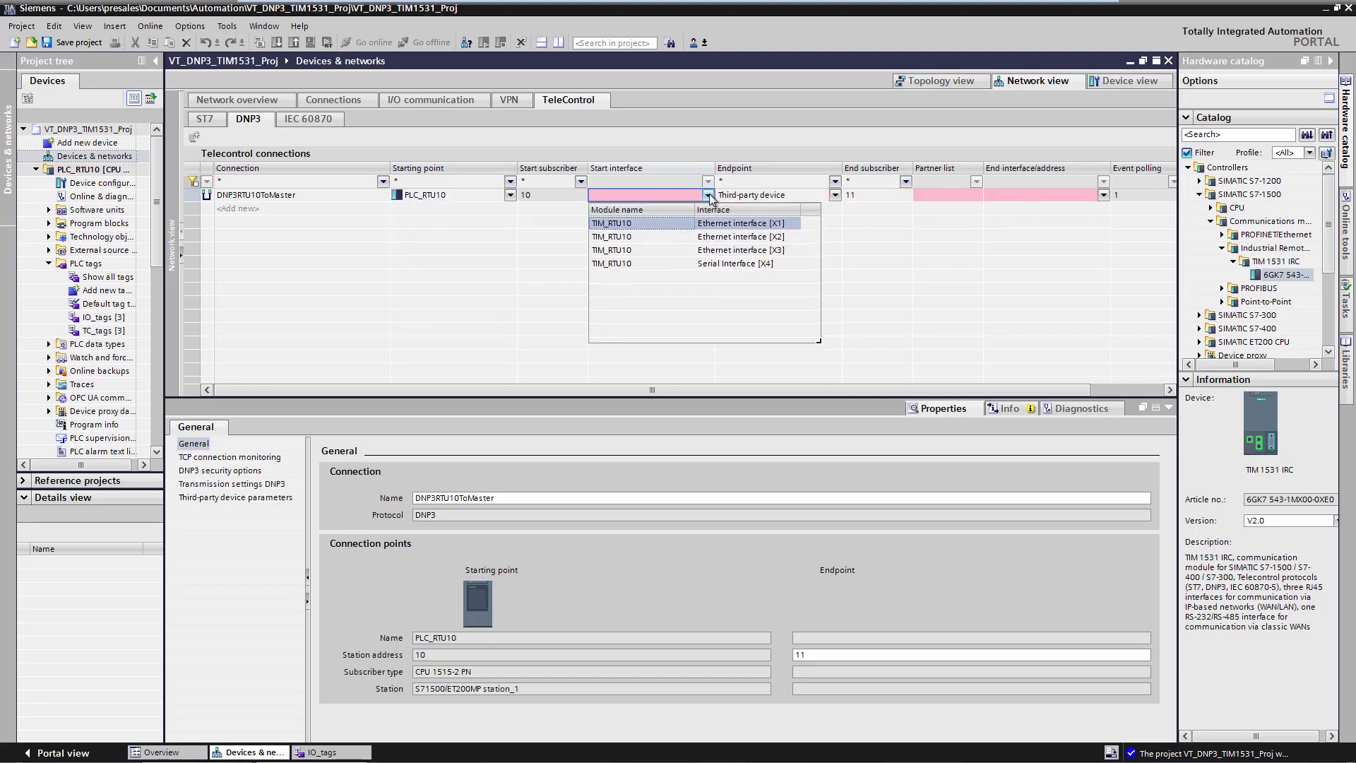
click(619, 224)
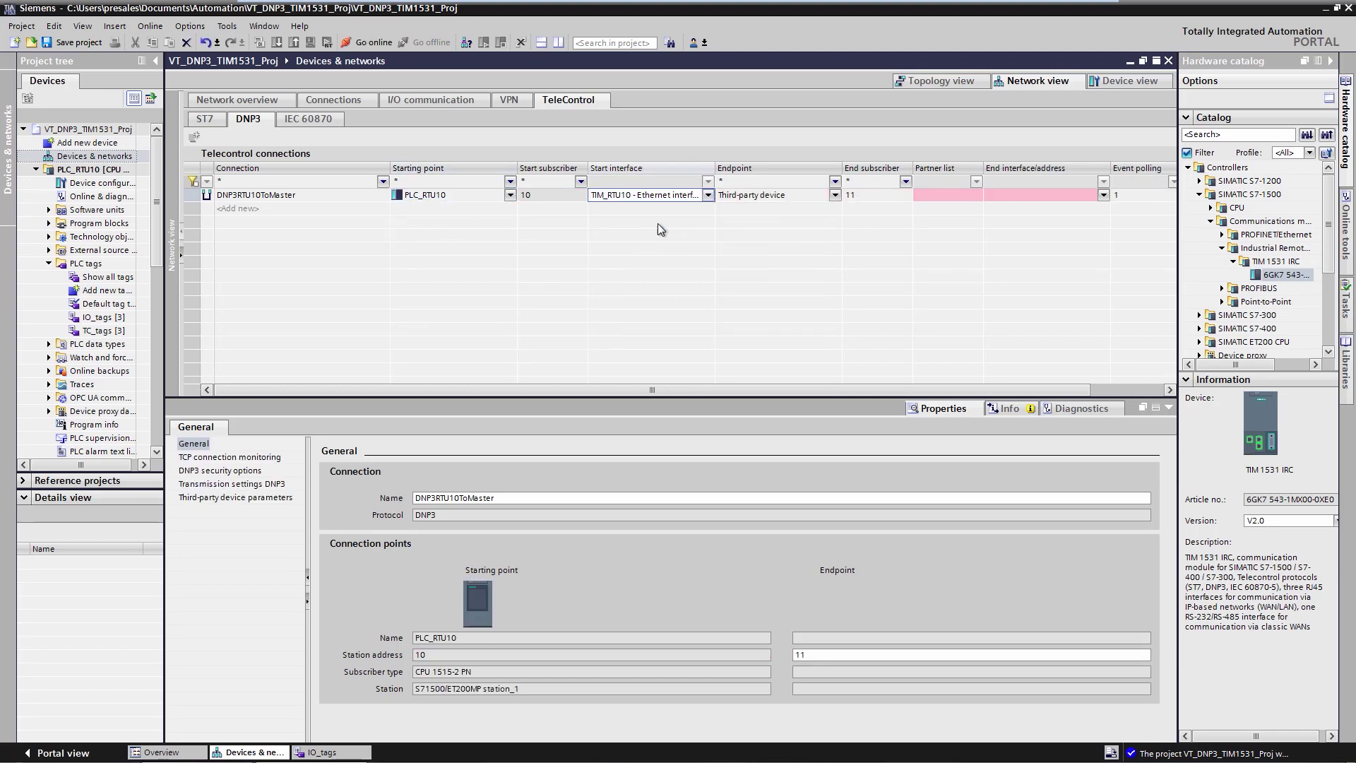
click(1006, 196)
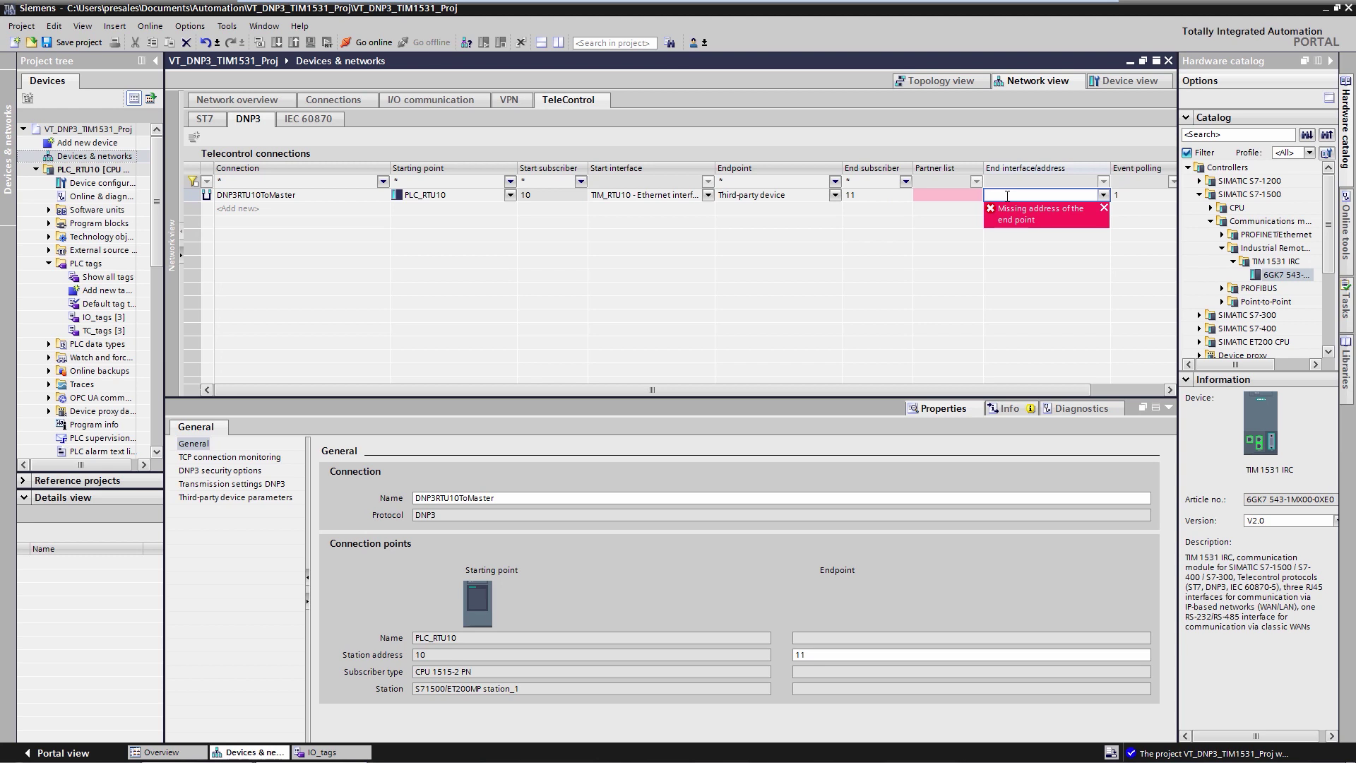
text(192.168.100.100)
click(871, 197)
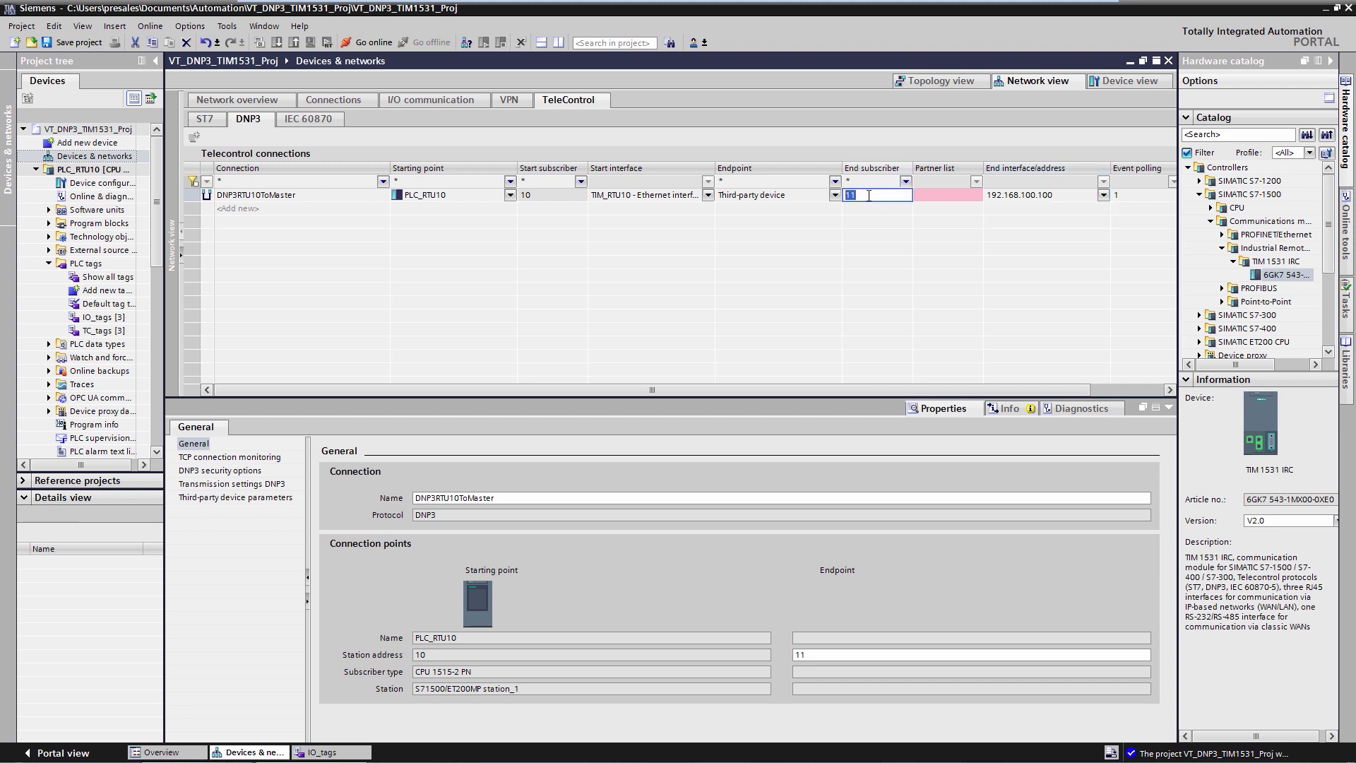
text(1)
click(950, 198)
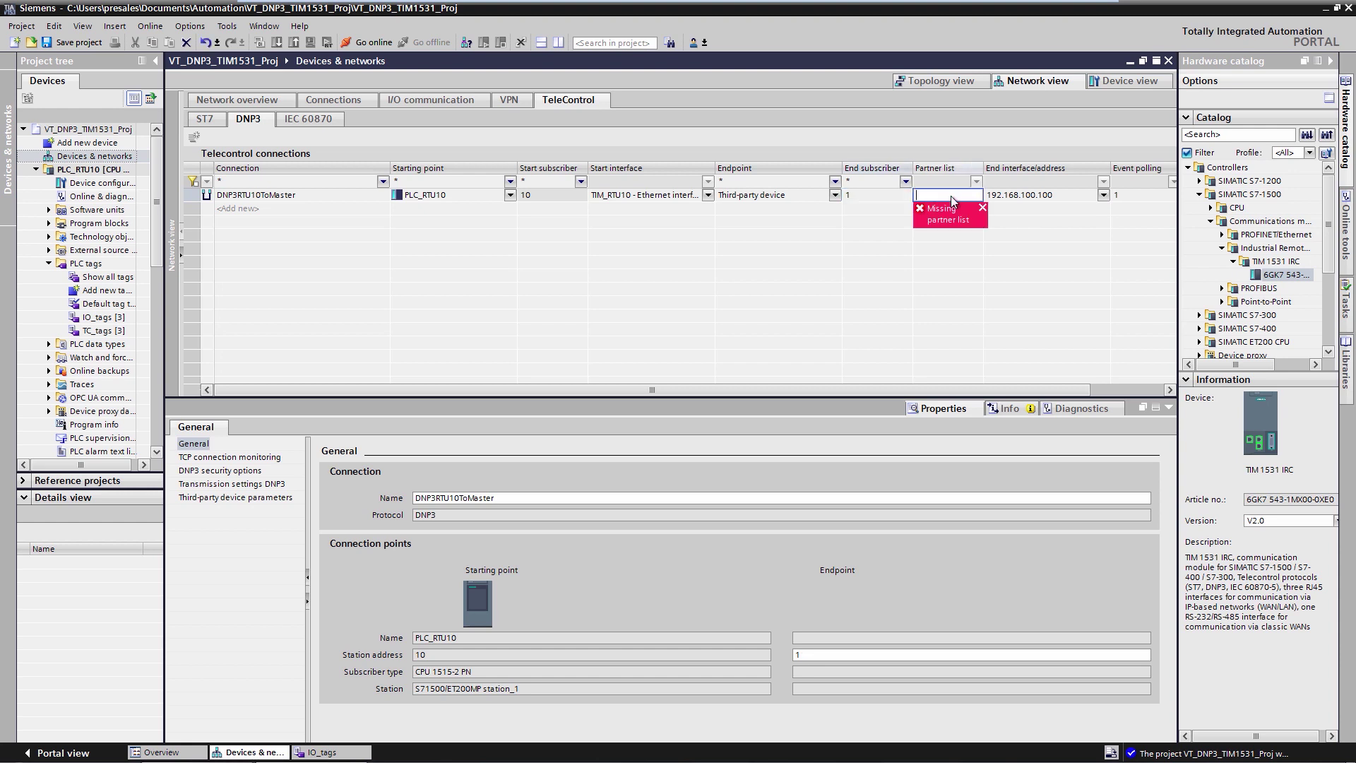
key(Return)
- Set the third-party device's network node type to Master station
click(257, 200)
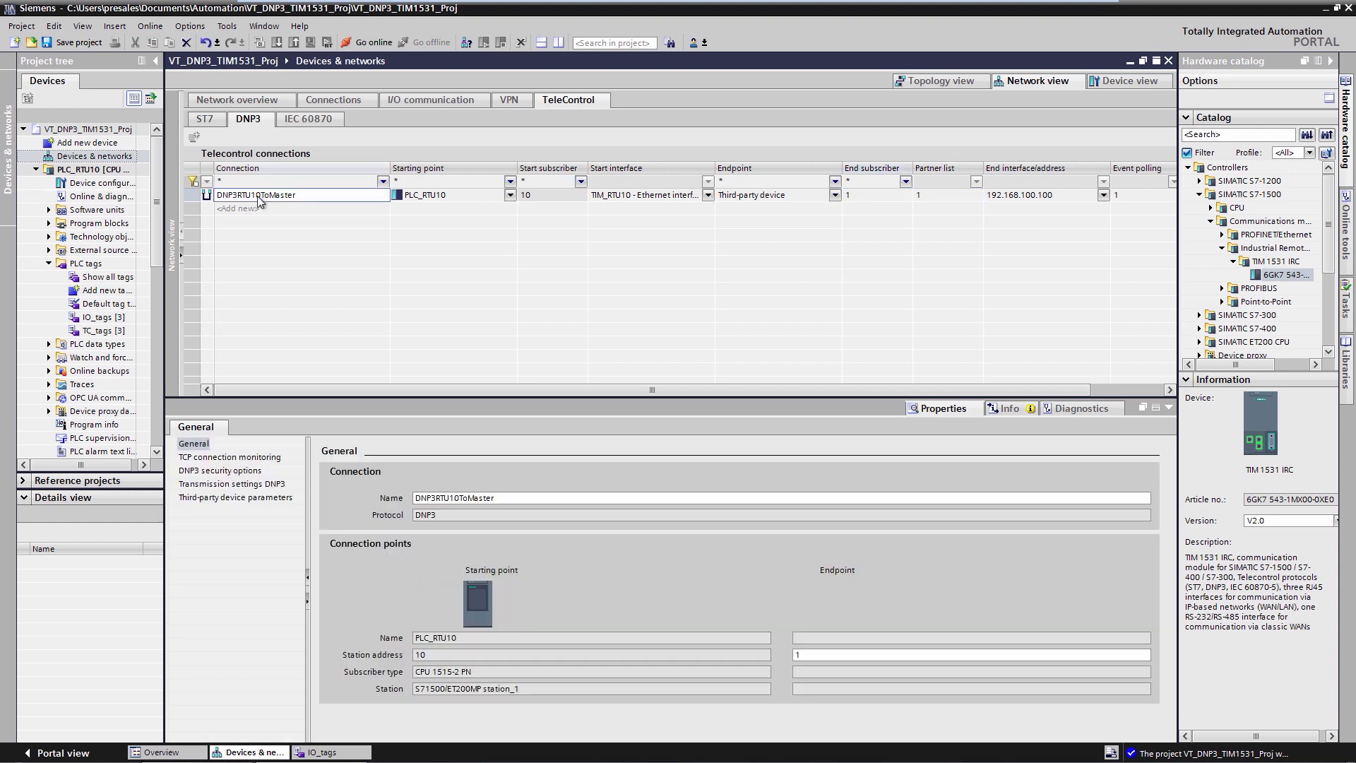
click(251, 497)
click(485, 495)
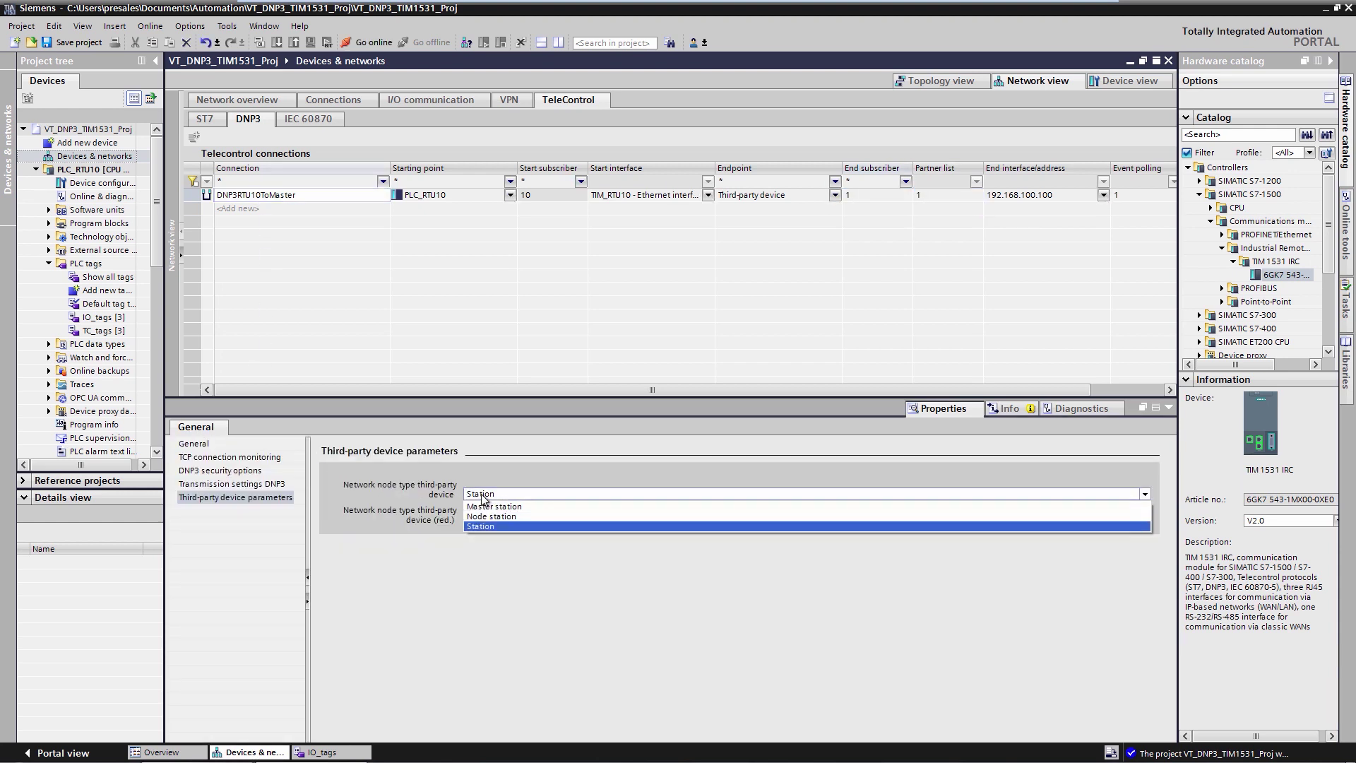
click(490, 506)
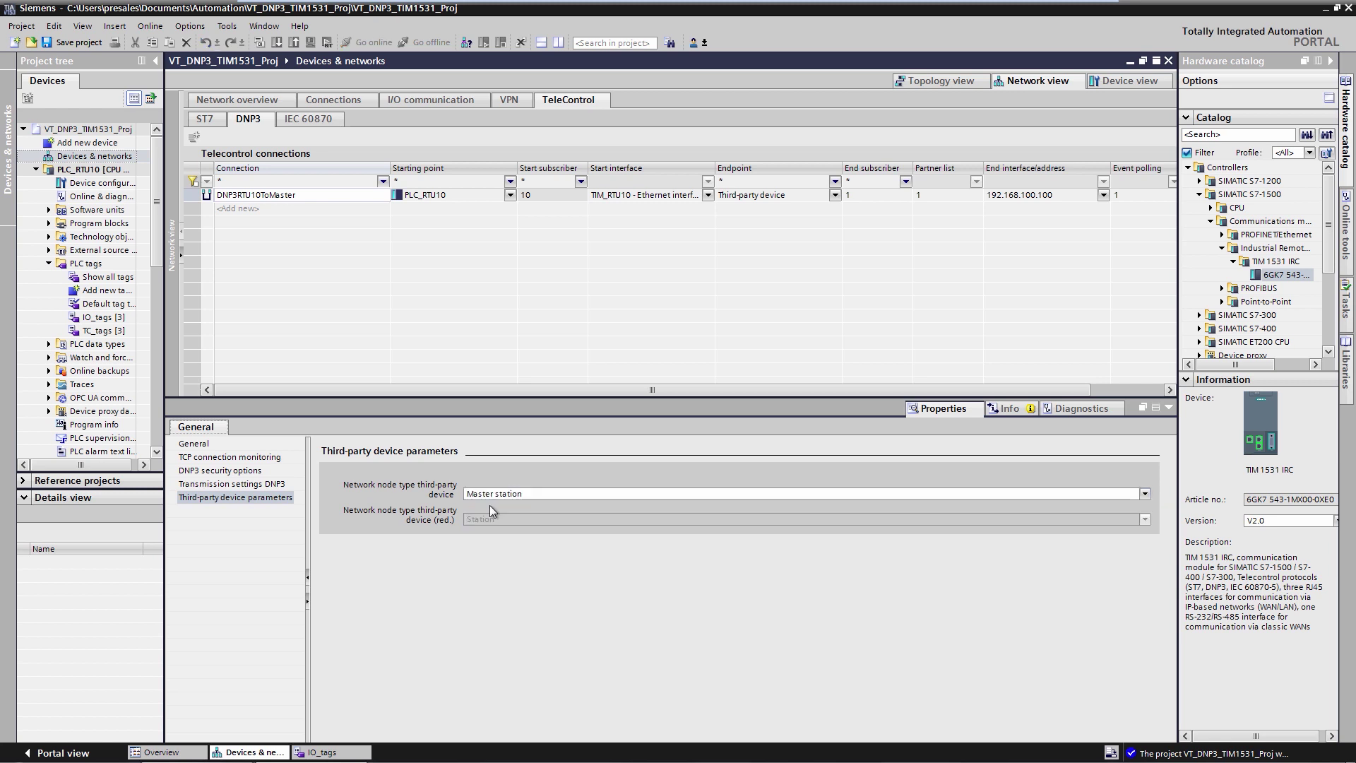
- Check the info messages, then select Data points under TIM_RTU10 in the project tree
click(83, 169)
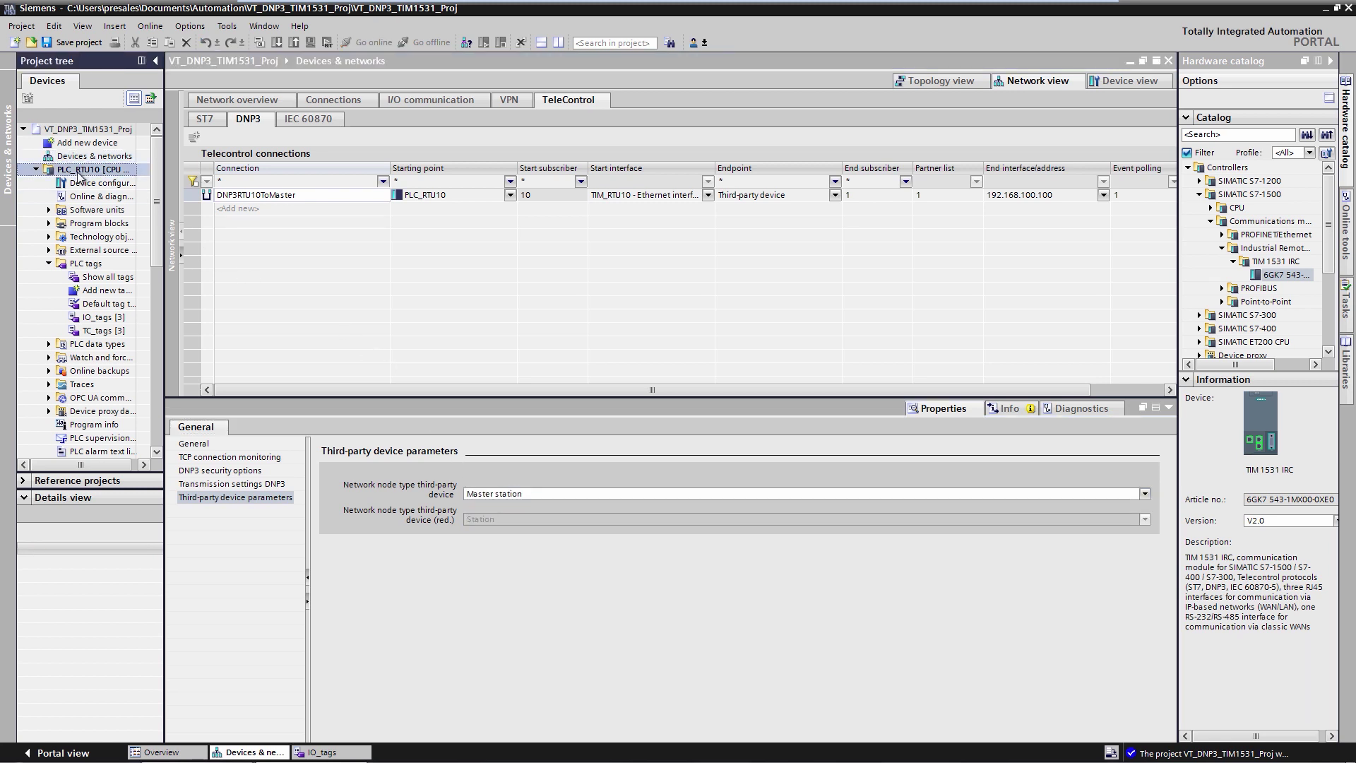
click(260, 45)
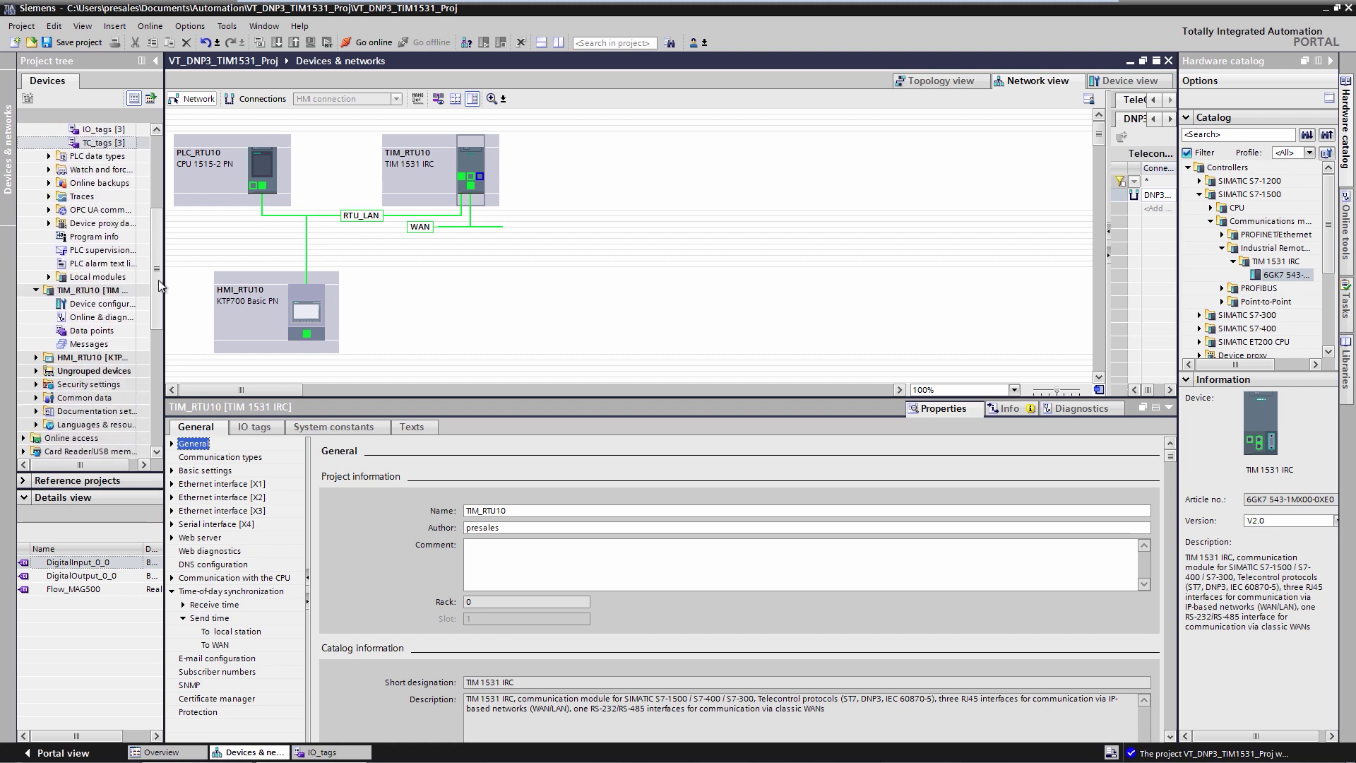
click(95, 331)
- Open TIM_RTU10's Data points editor and the TC_tags tag table
double_click(97, 335)
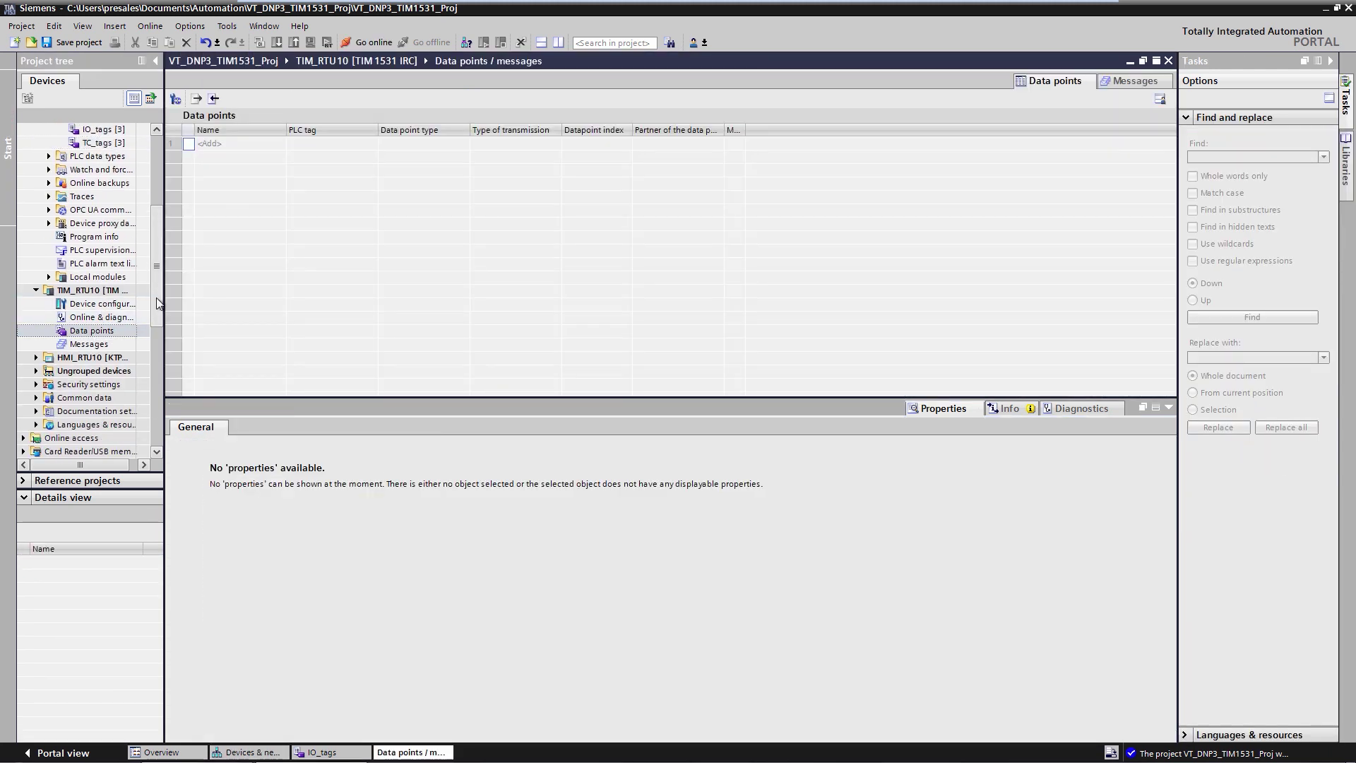
drag(157, 265, 157, 226)
click(100, 250)
double_click(99, 250)
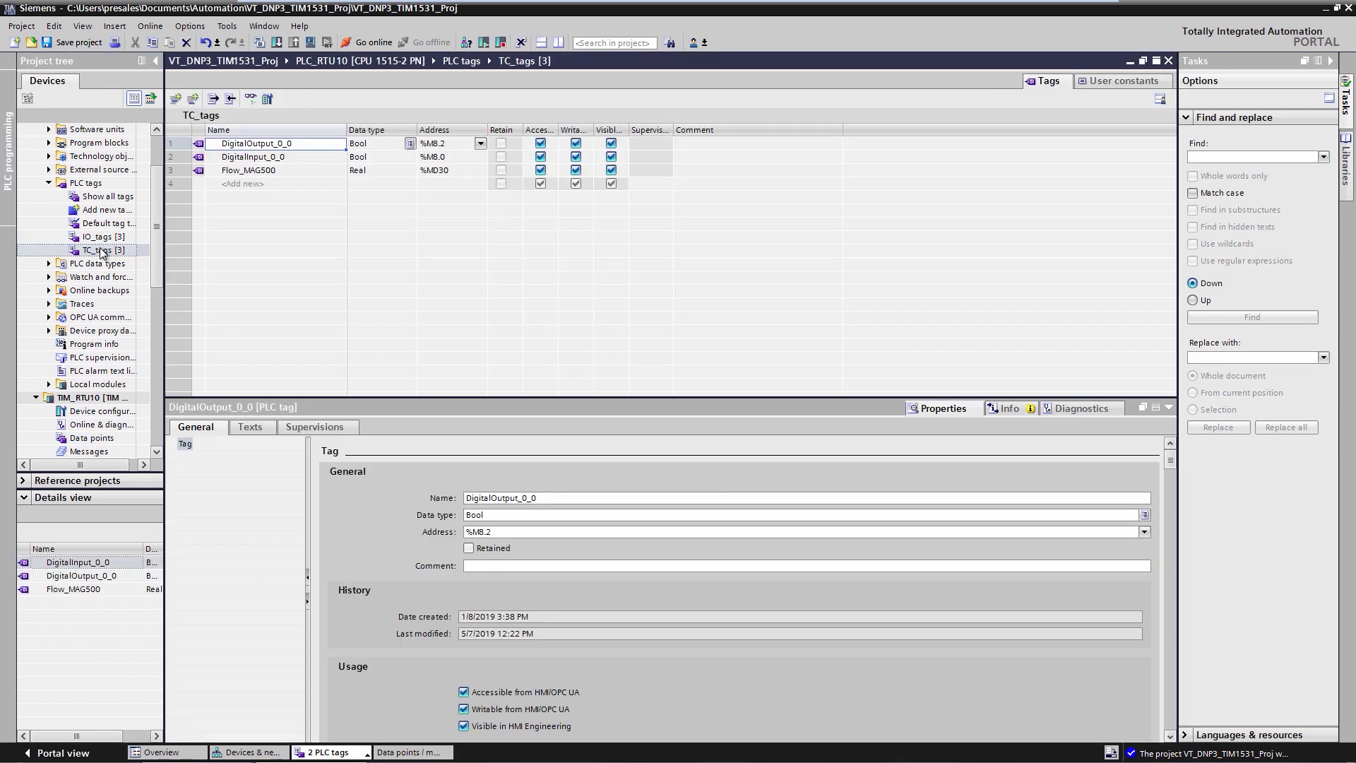
- Float TC_tags over the list and drag its three tags in as data points
click(1143, 61)
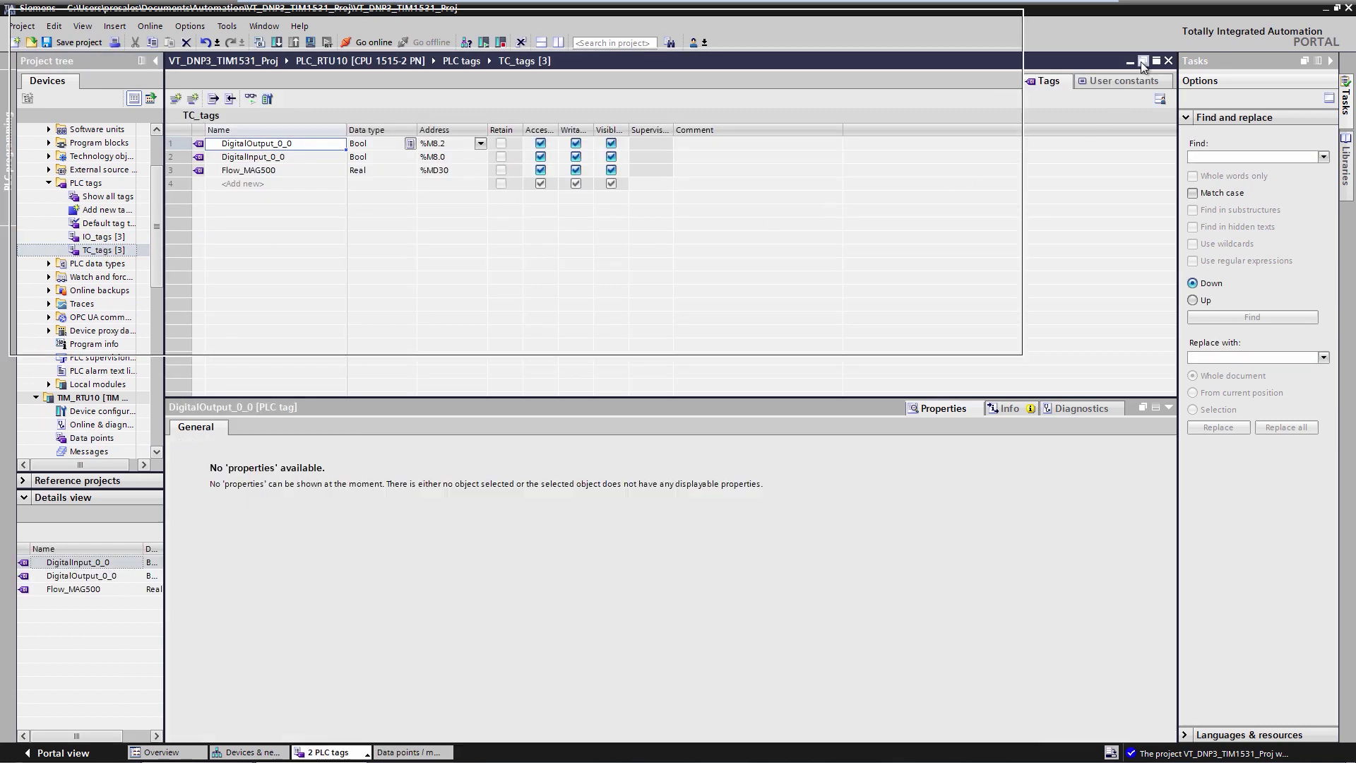
drag(486, 23, 775, 213)
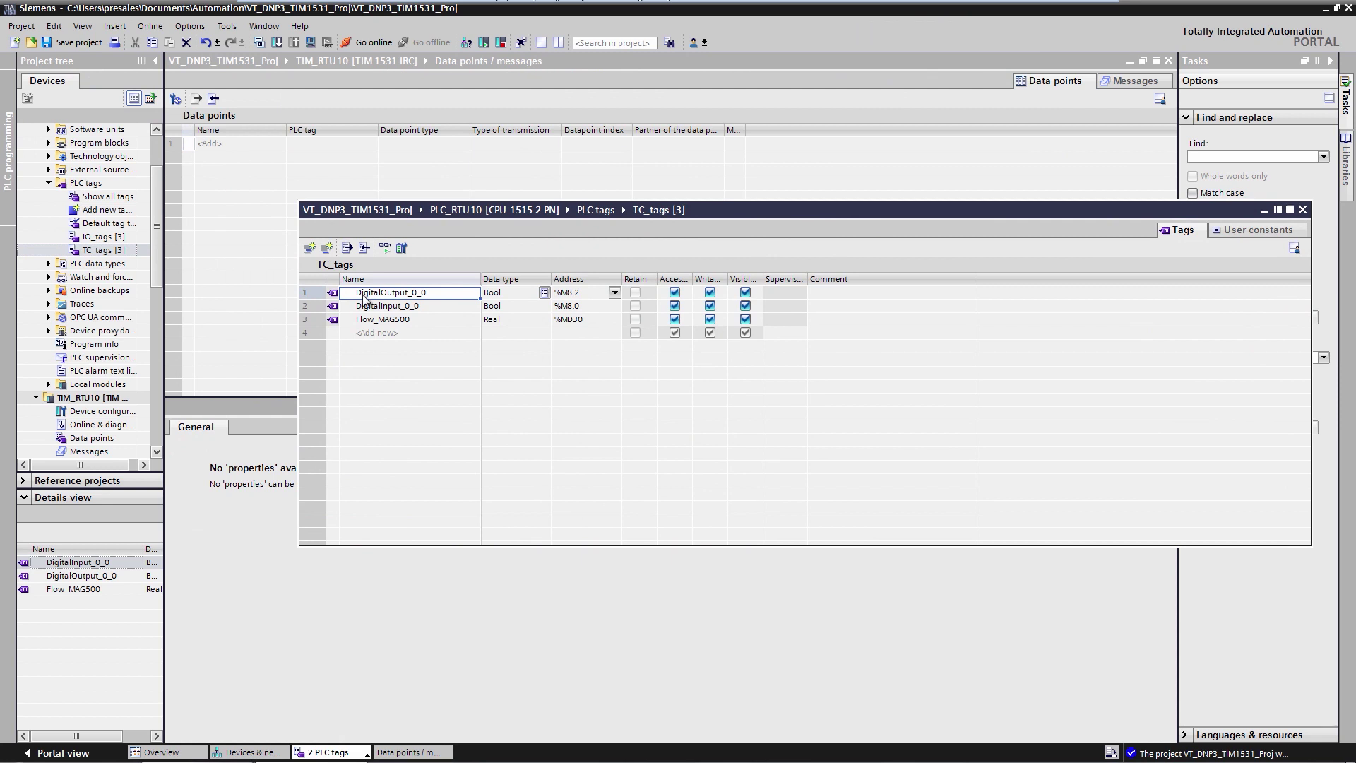
drag(311, 293, 313, 318)
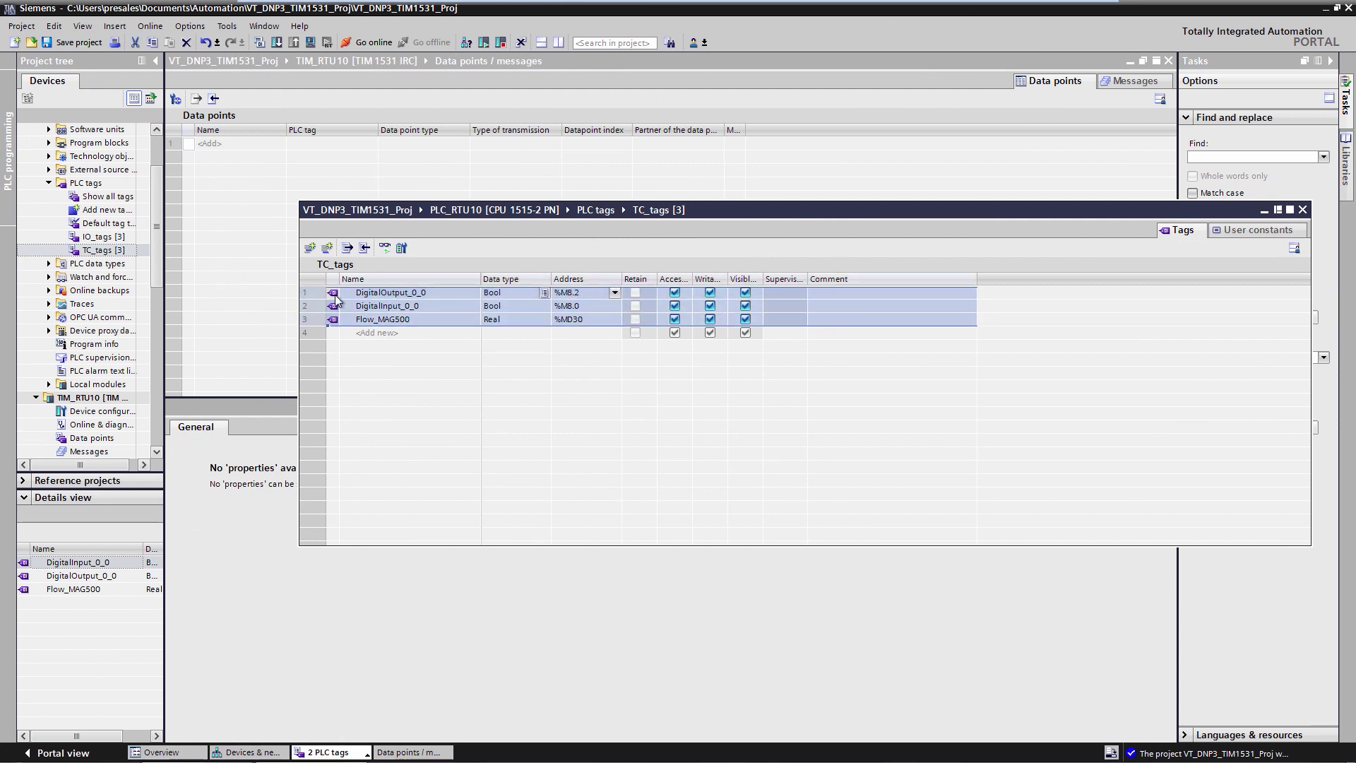
drag(335, 297, 275, 153)
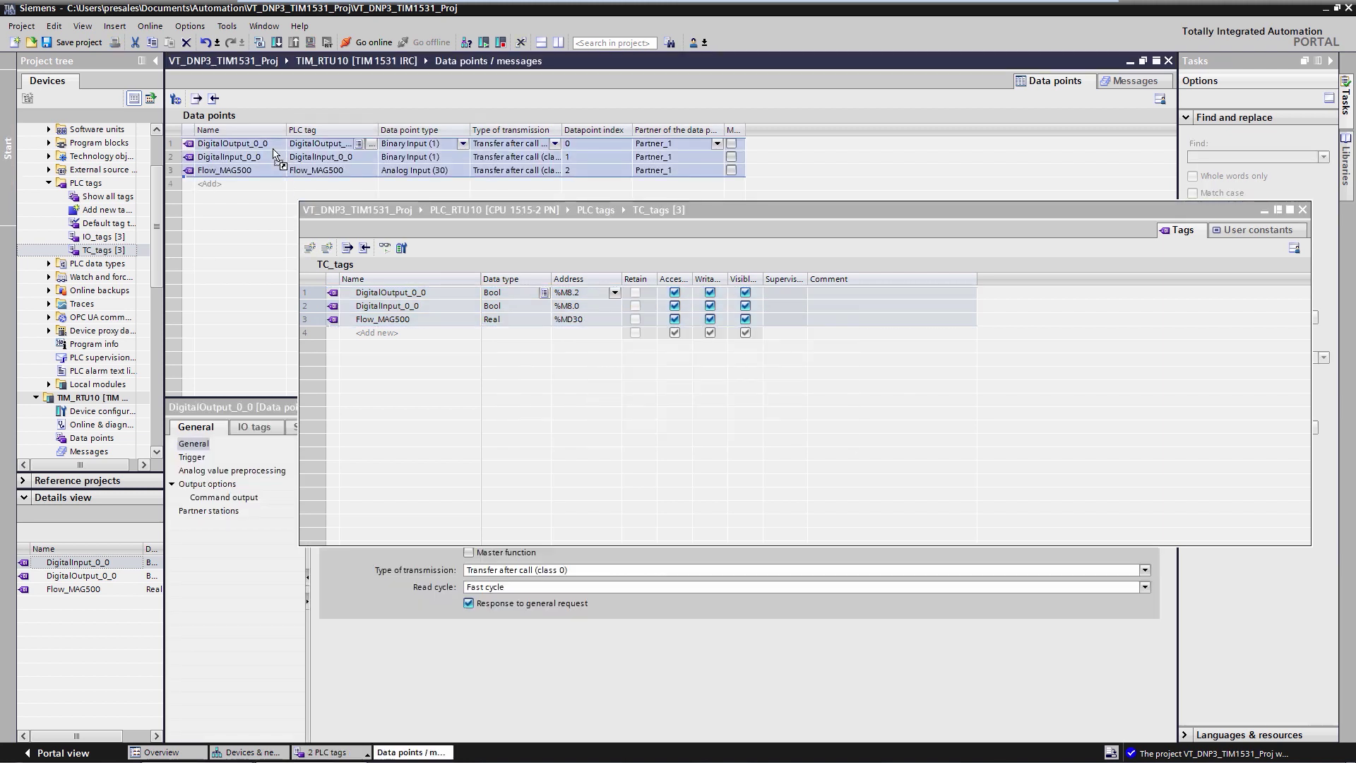
- Close TC_tags and make DigitalInput_0_0 a Binary Input Event, keeping index 1
click(1303, 210)
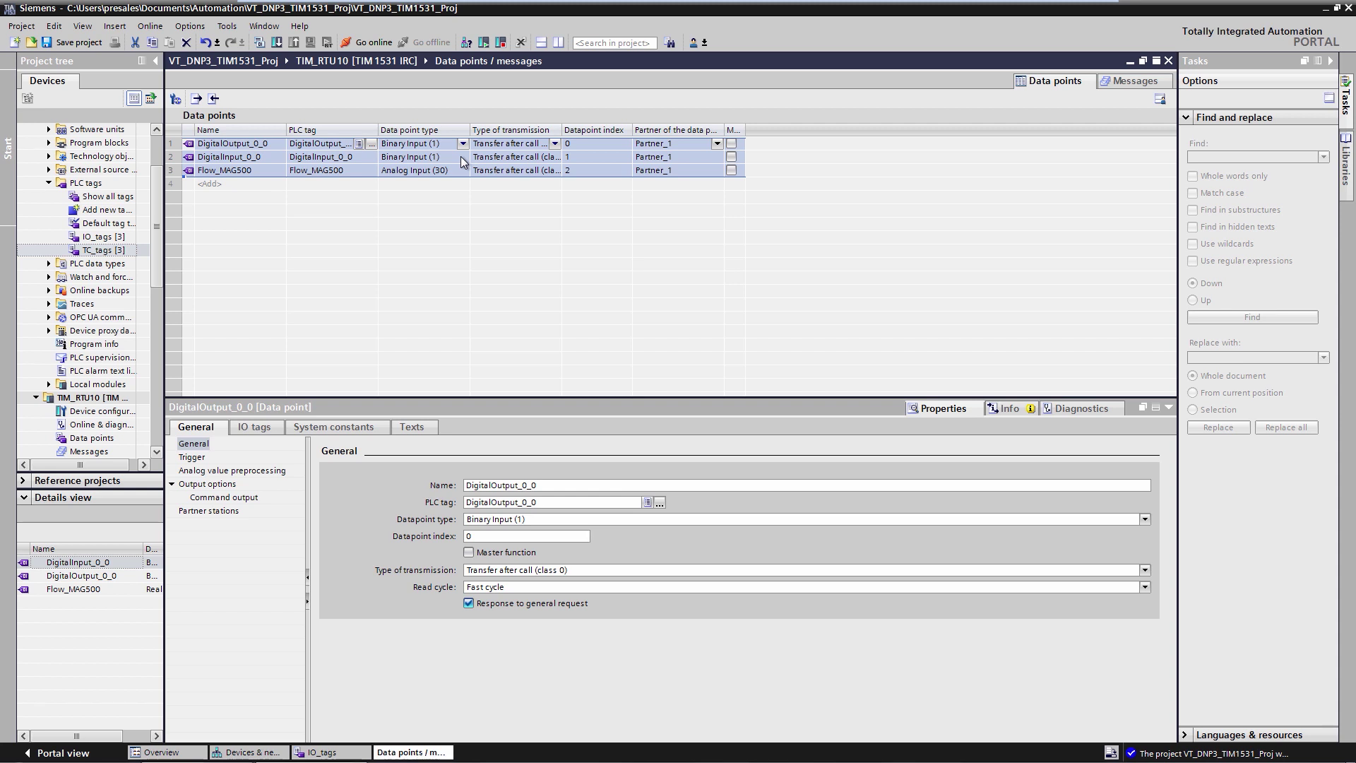
click(462, 157)
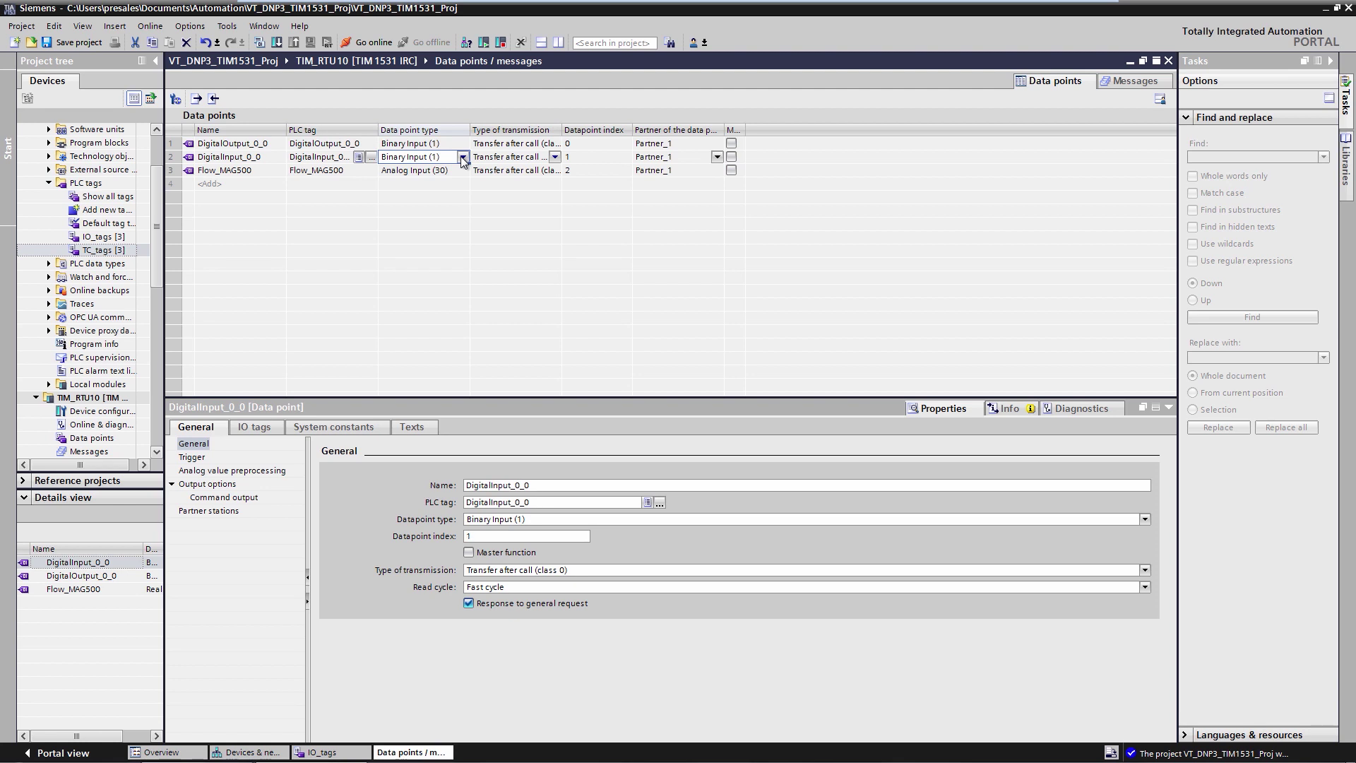
click(462, 157)
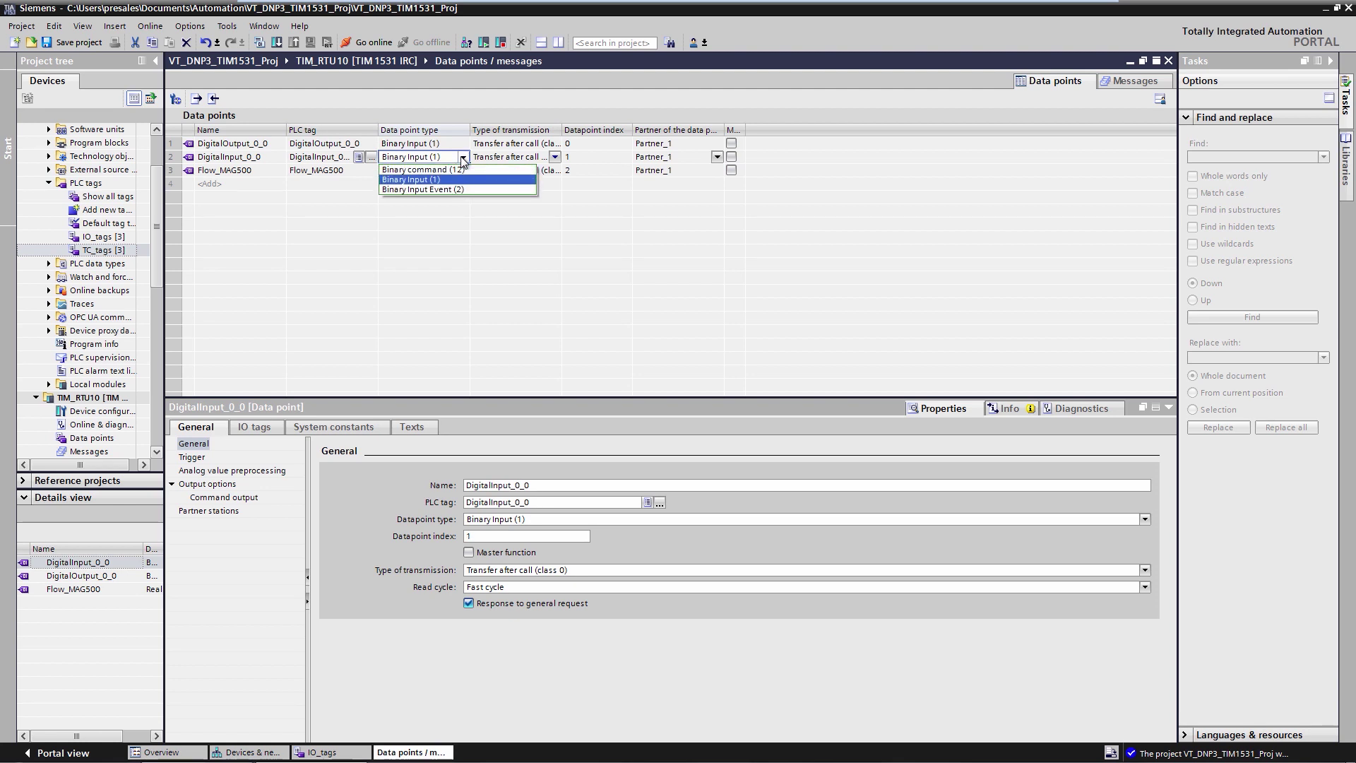
click(460, 189)
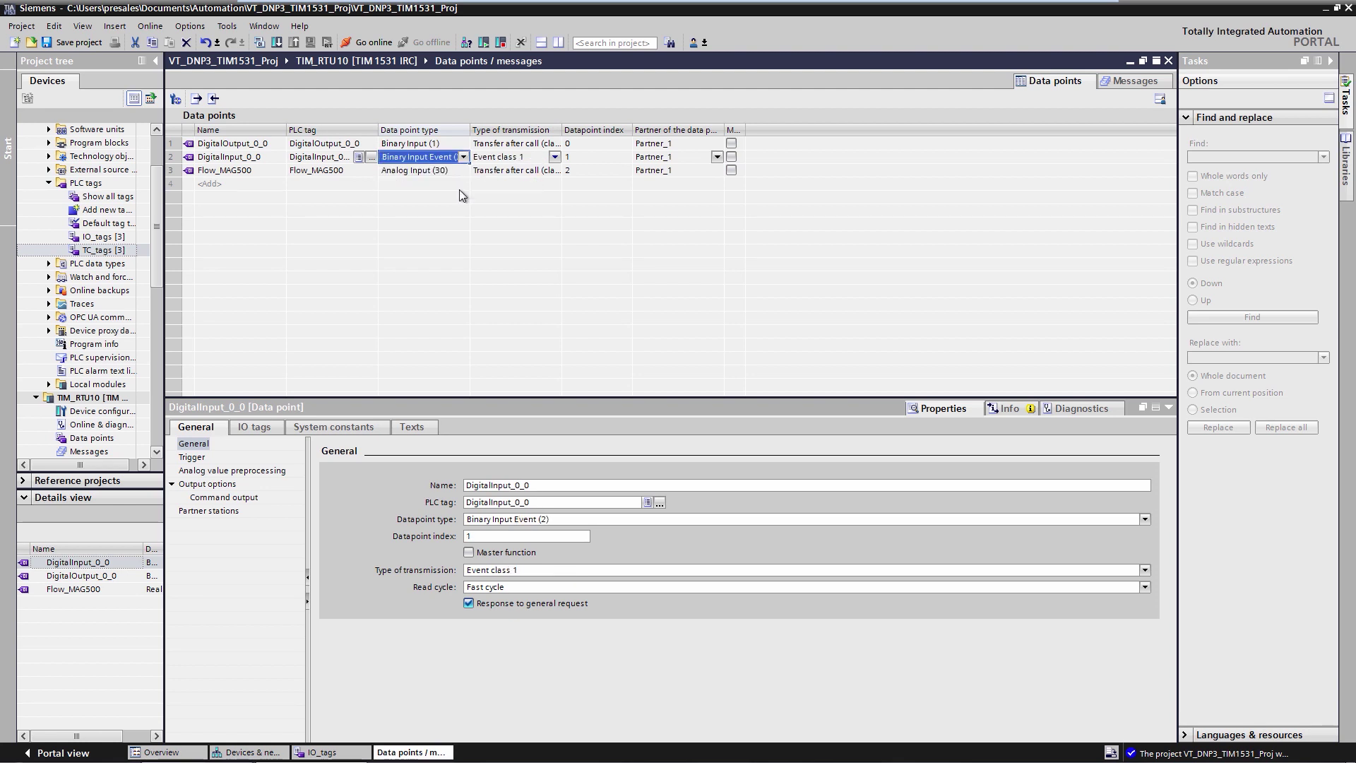
click(584, 156)
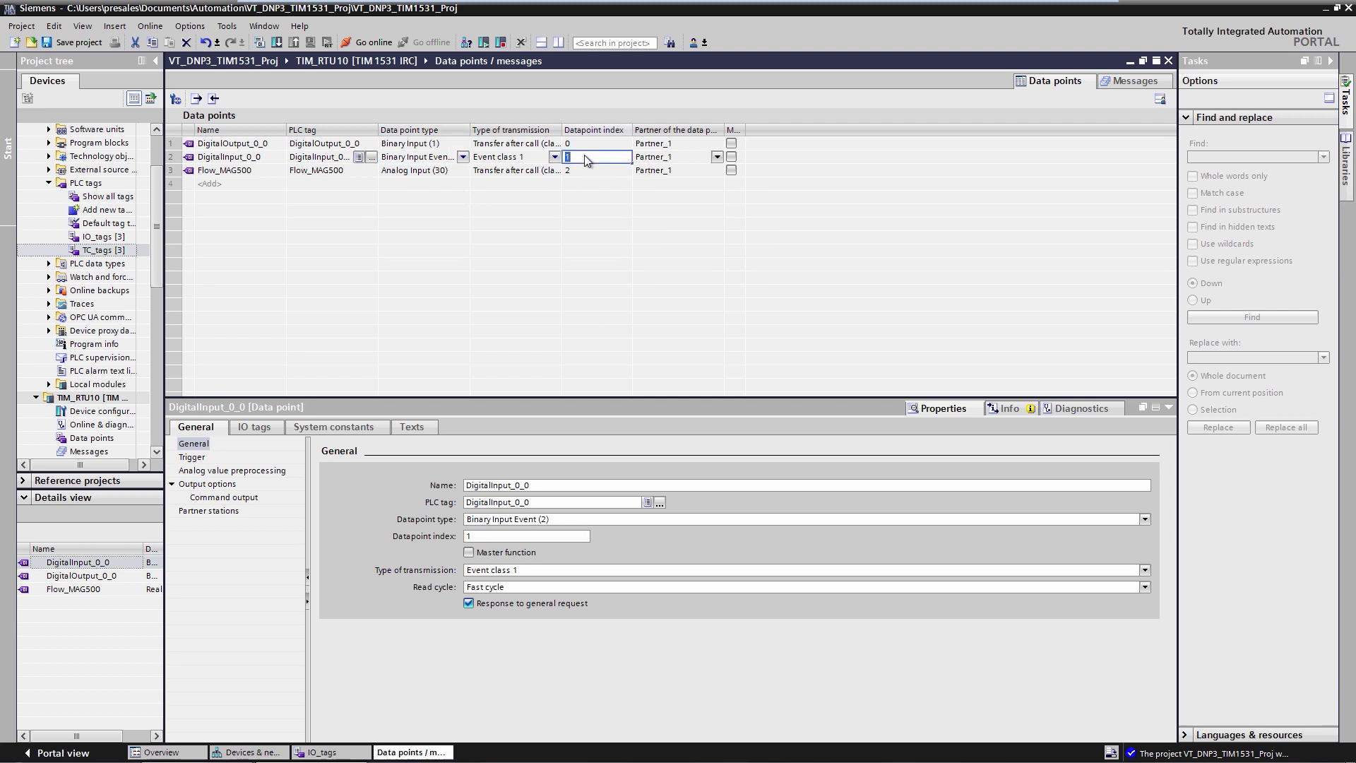
key(Return)
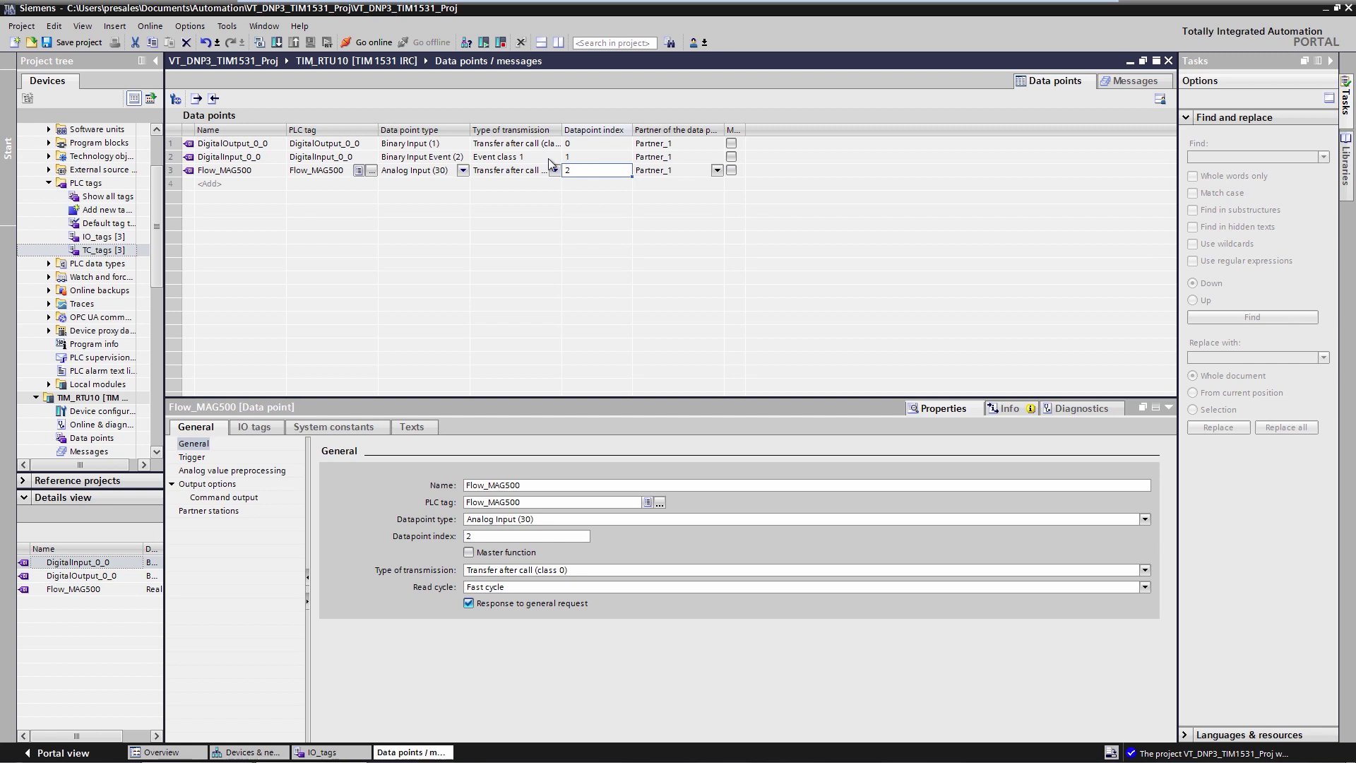
- Make Flow_MAG500 an Analog Input Event with datapoint index 5
click(466, 171)
click(466, 172)
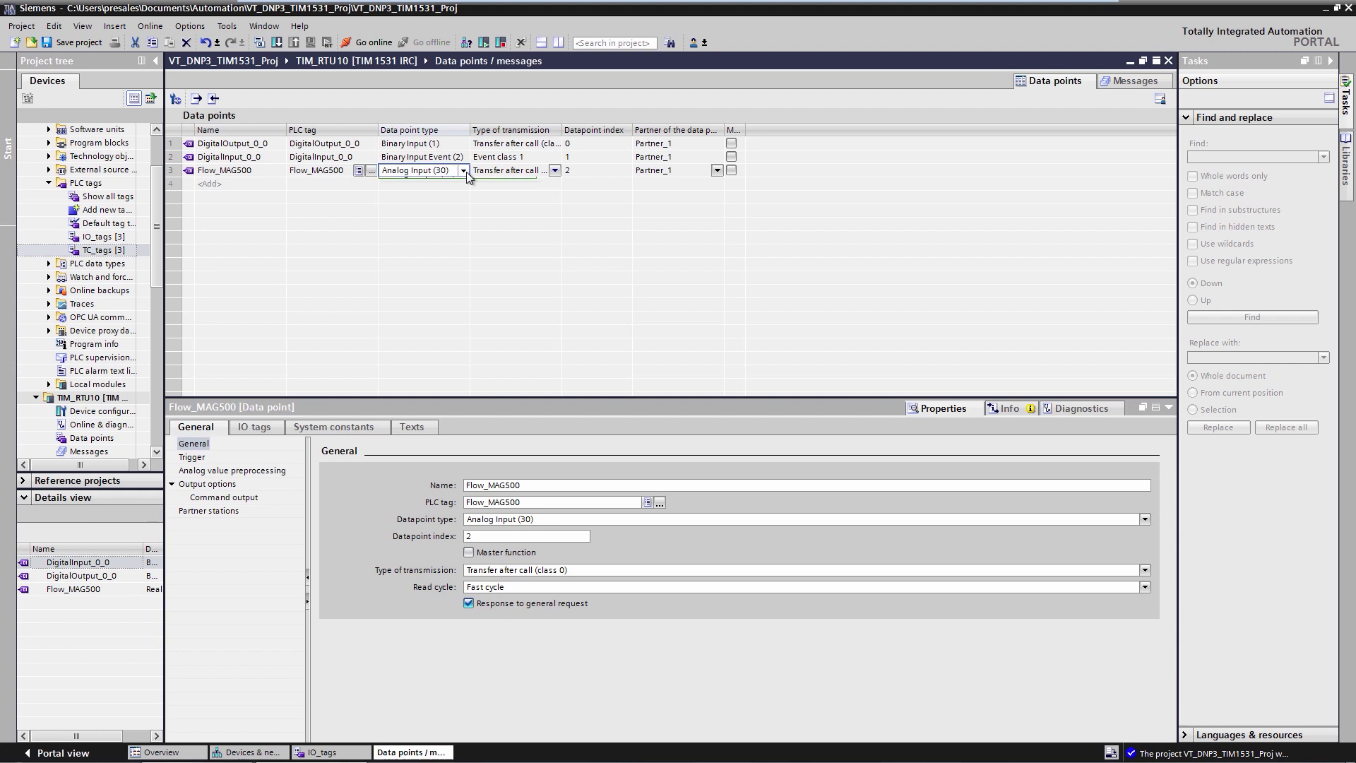
click(454, 194)
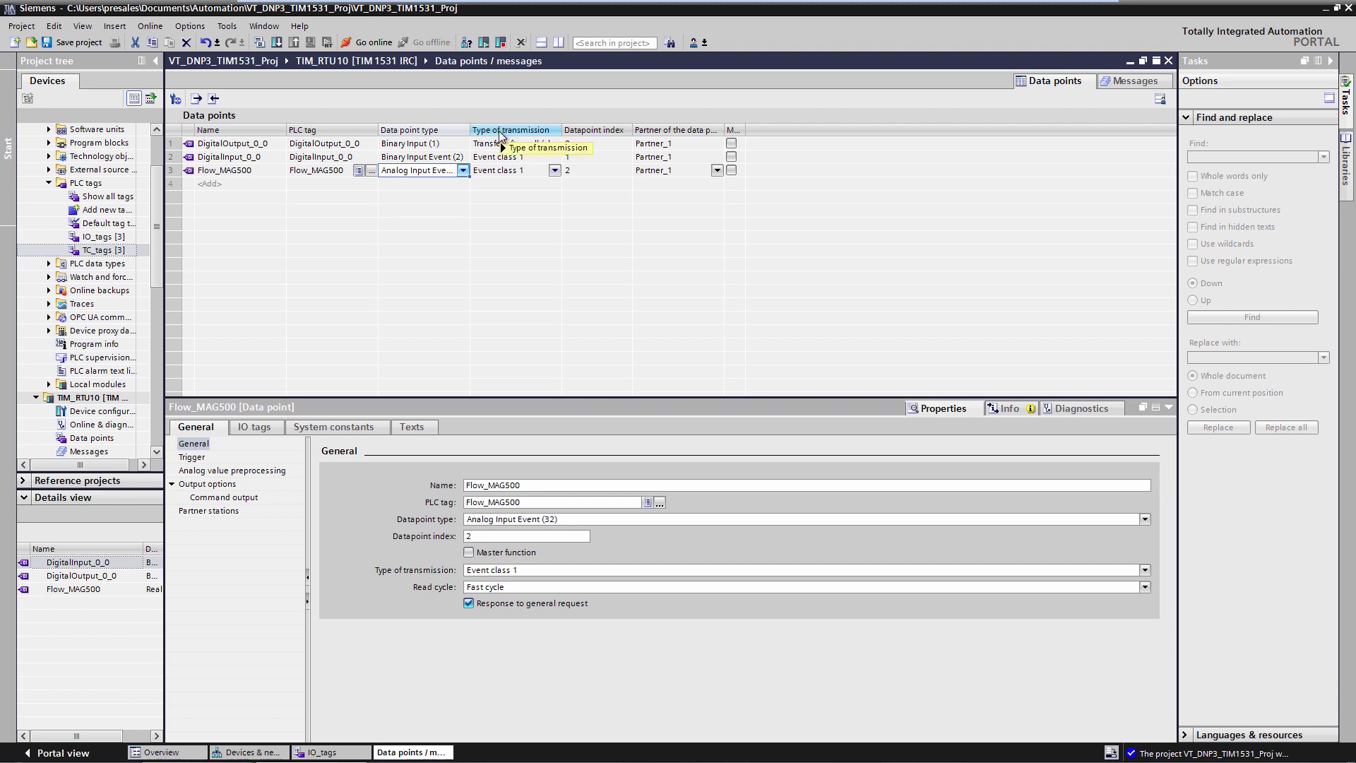
double_click(579, 171)
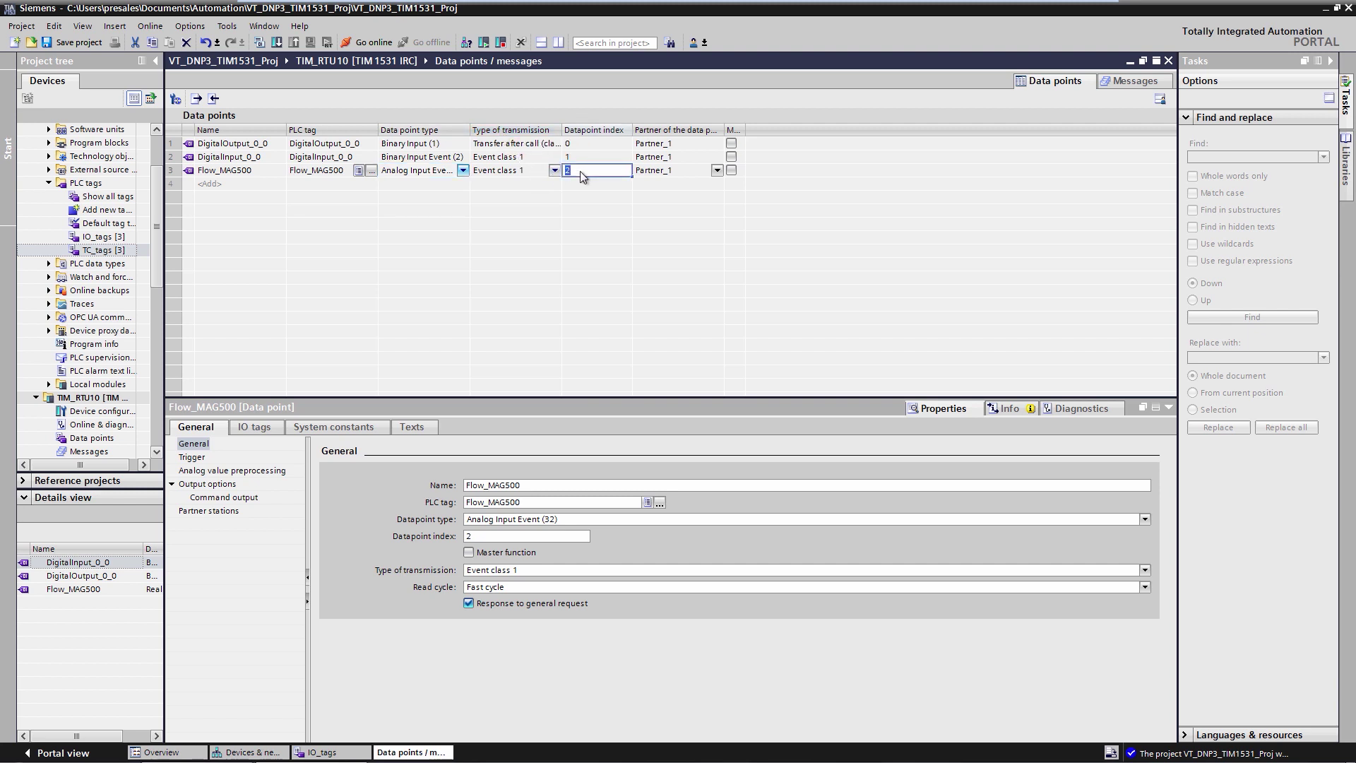
text(5)
key(Return)
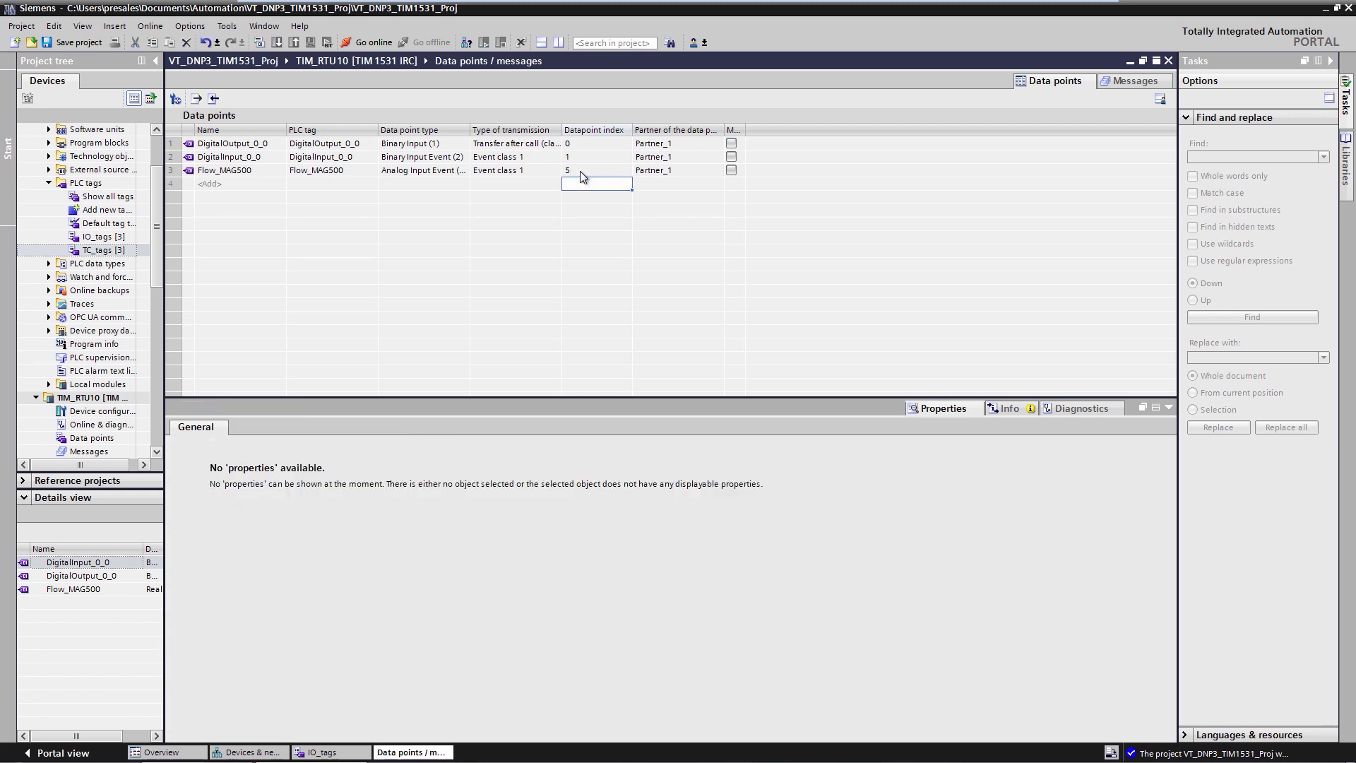
click(232, 174)
- Inspect Flow_MAG500's trigger options, leaving time trigger off and threshold trigger at 1.5
click(193, 458)
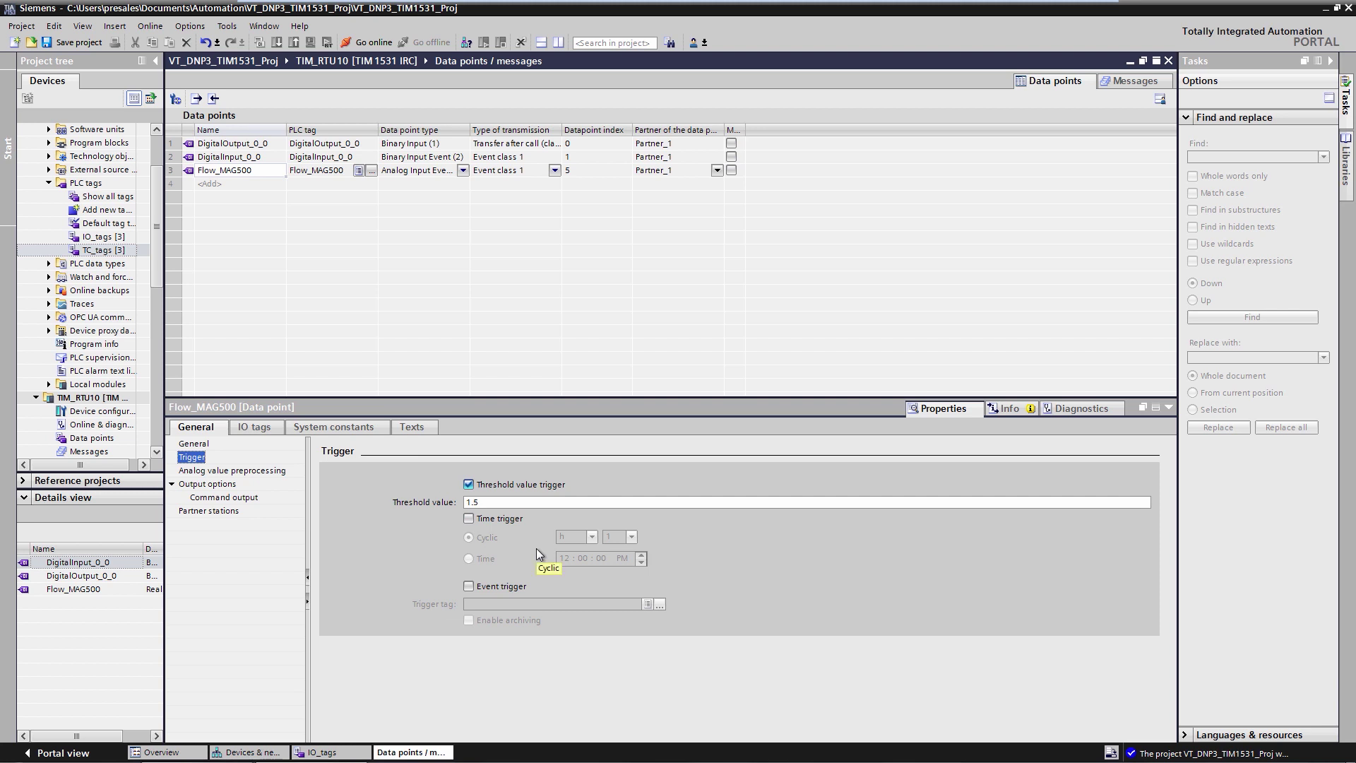
click(468, 519)
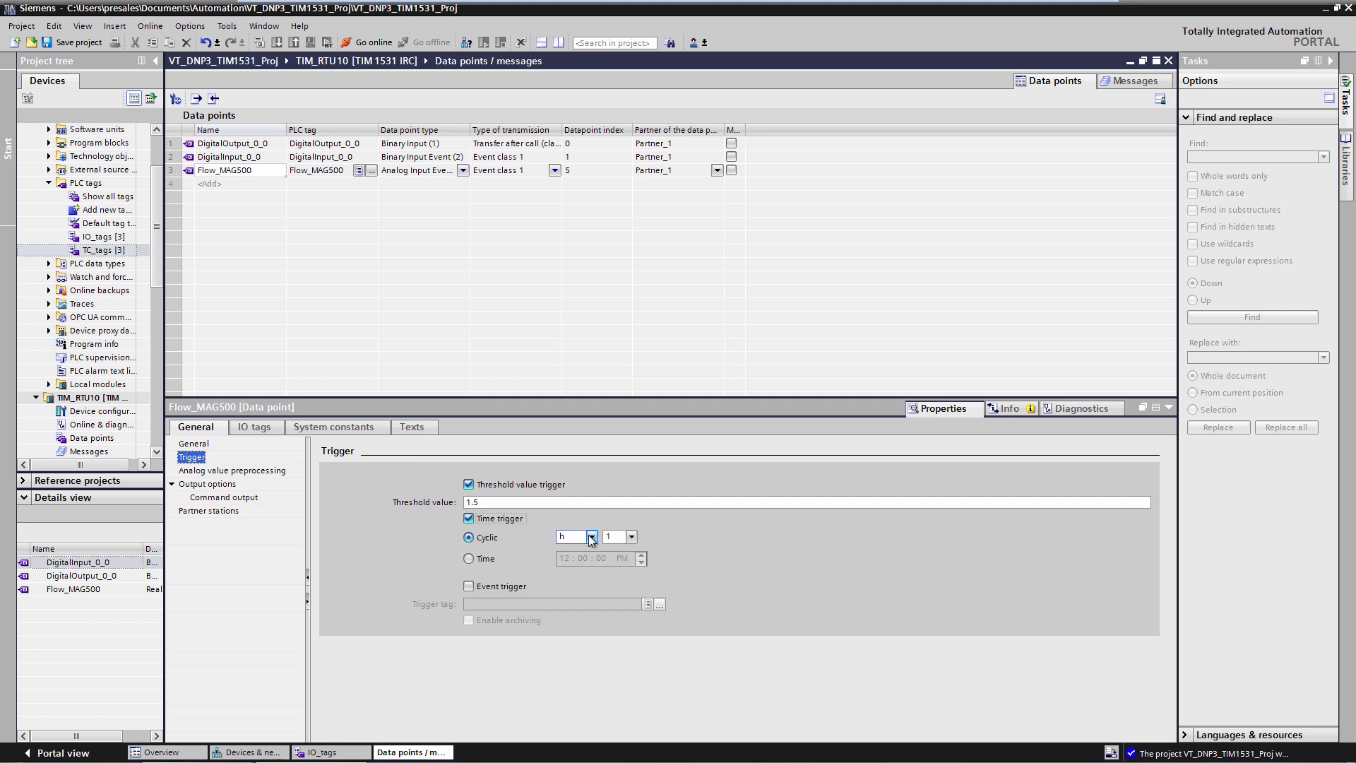
click(592, 537)
click(503, 566)
click(486, 559)
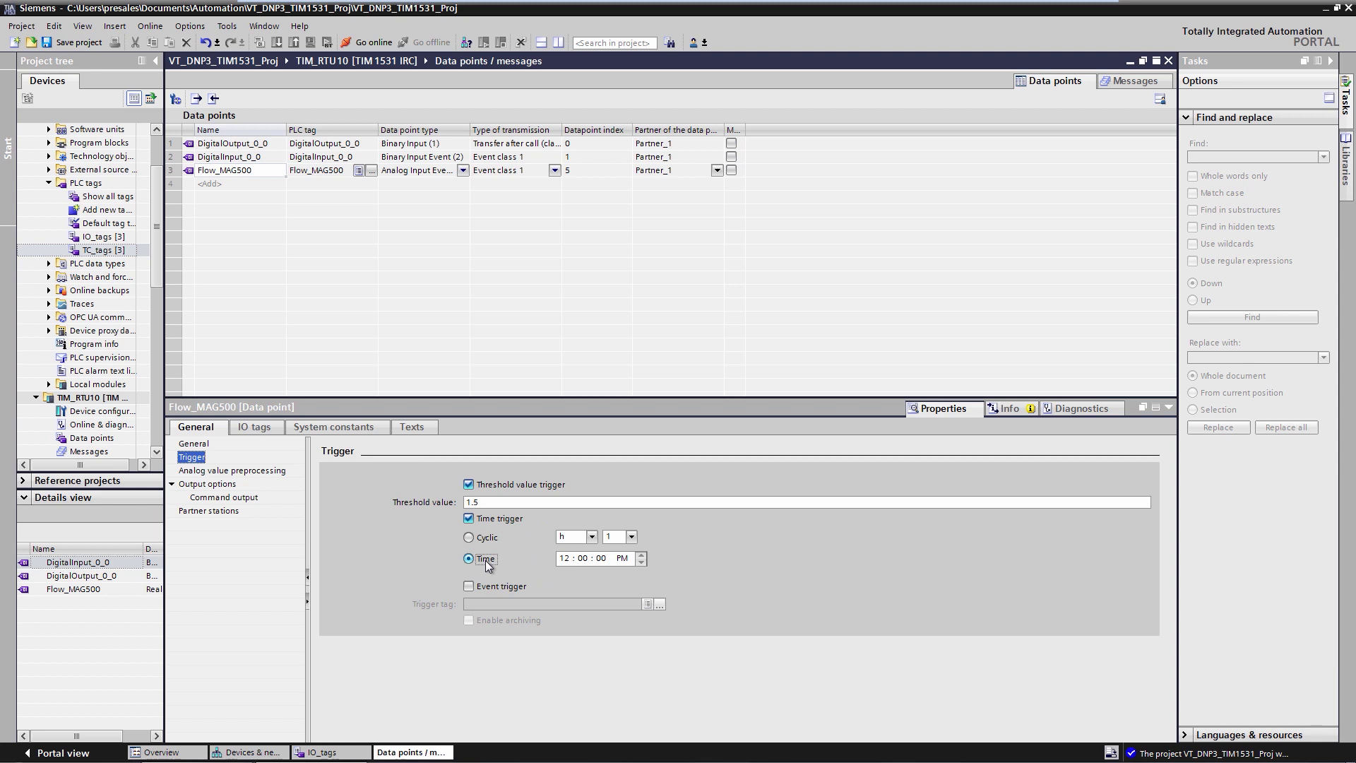
click(469, 520)
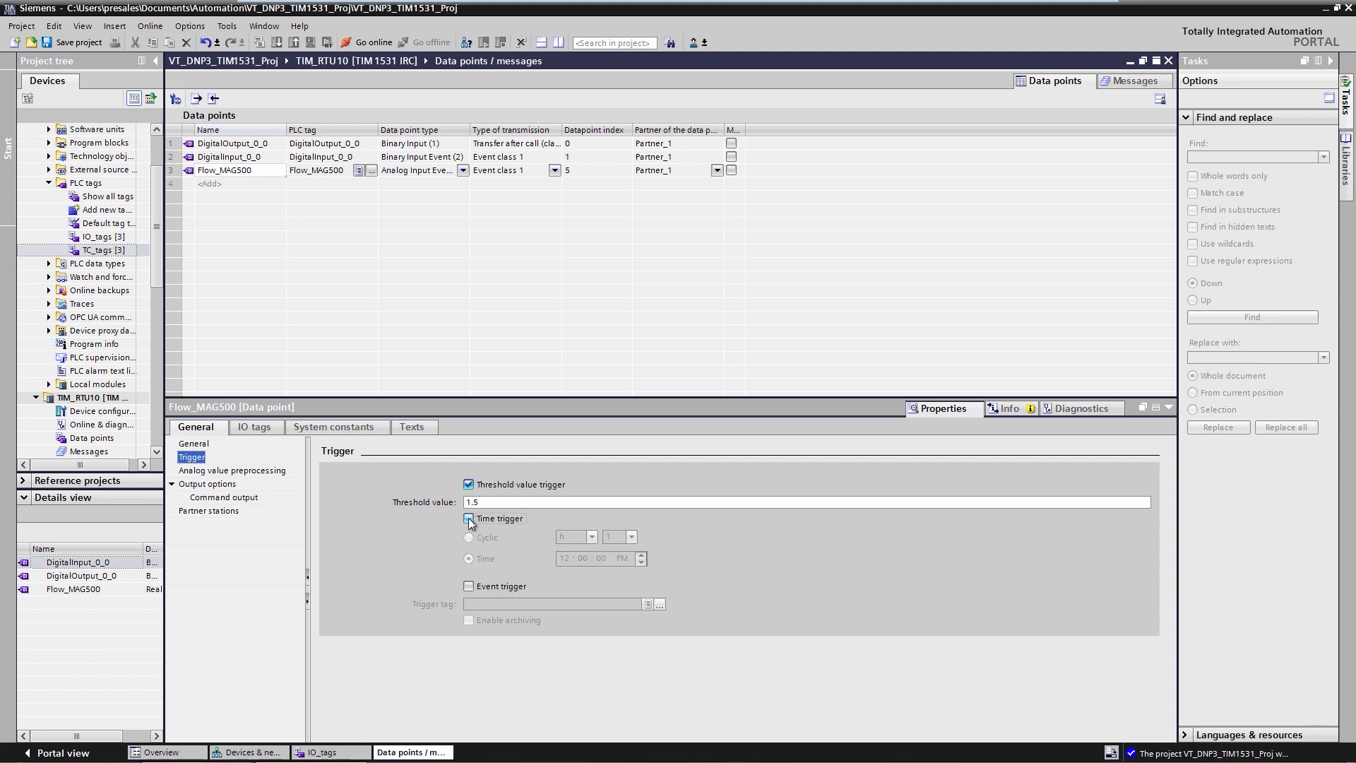
- Make DigitalOutput_0_0 a Binary command at datapoint index 20
click(243, 144)
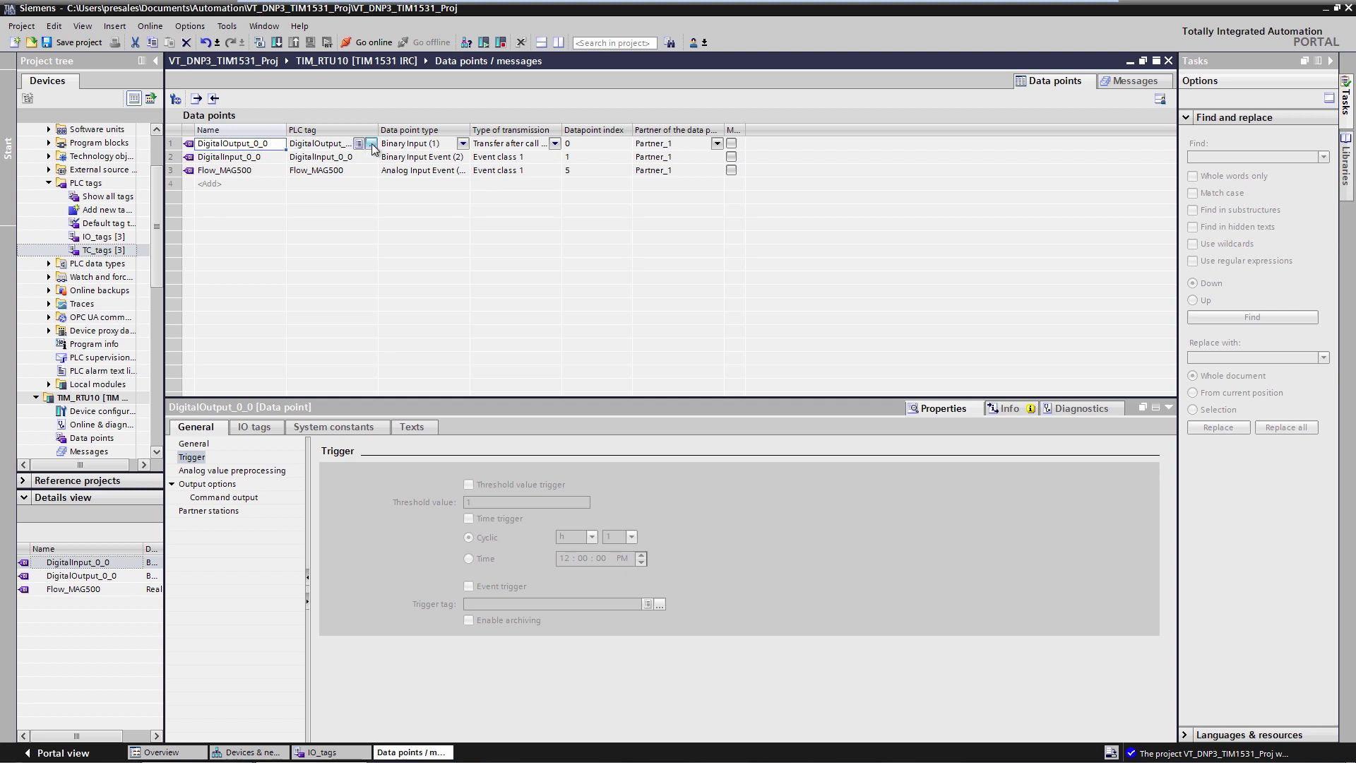
click(463, 145)
click(463, 145)
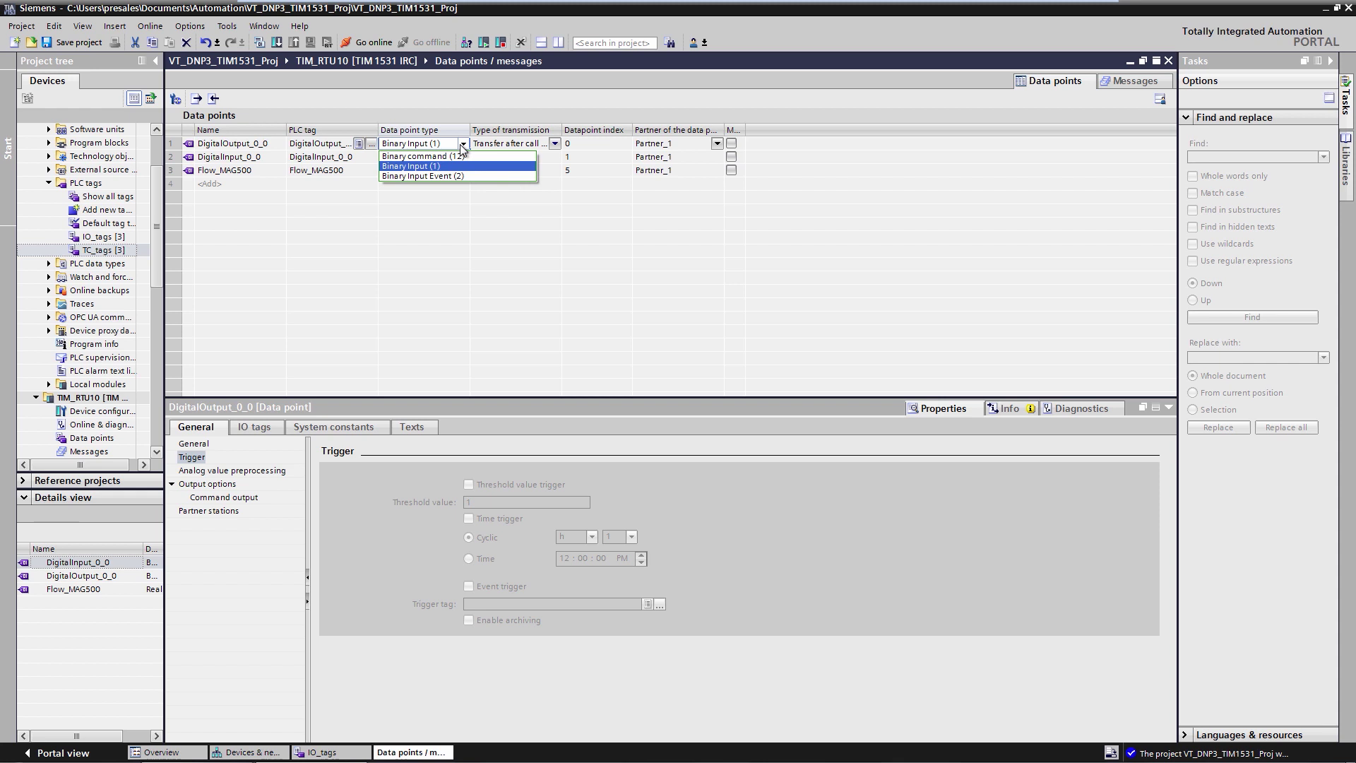
click(458, 161)
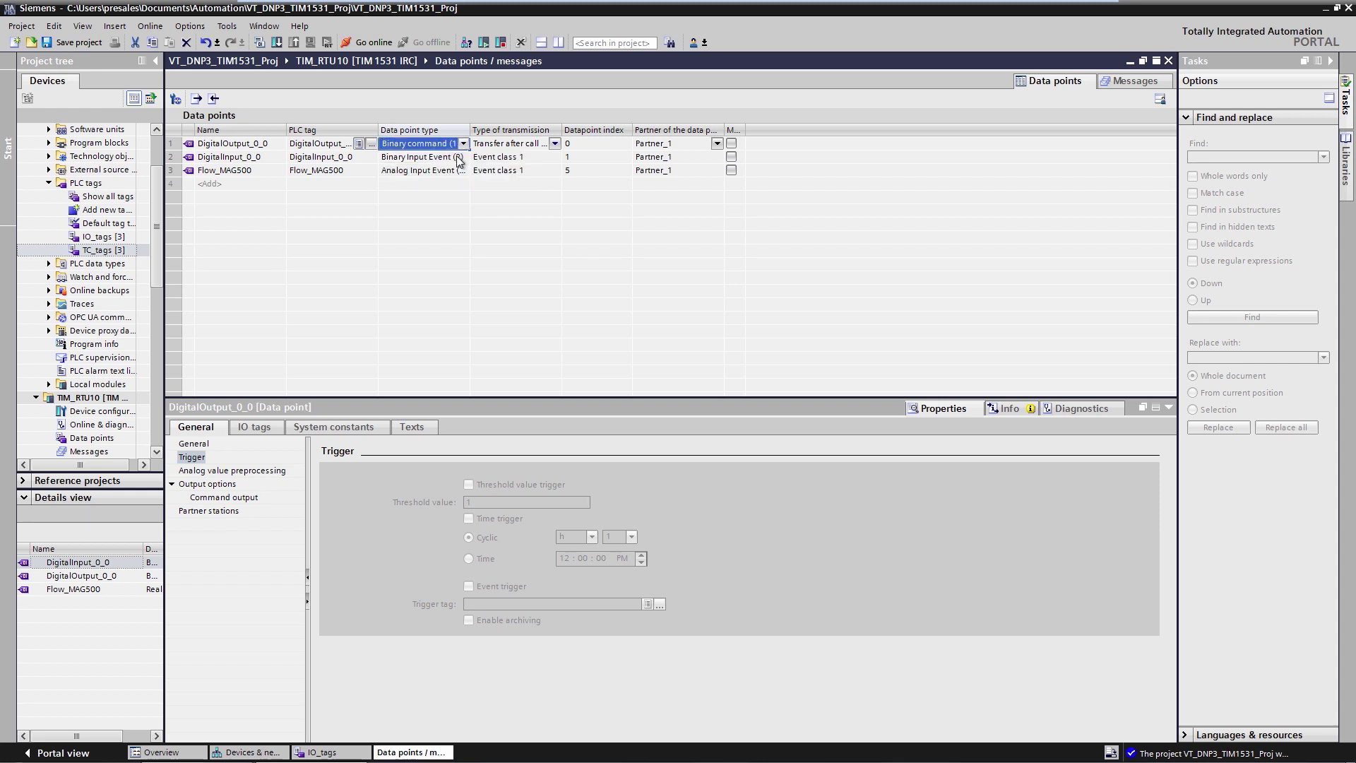
click(592, 145)
text(20)
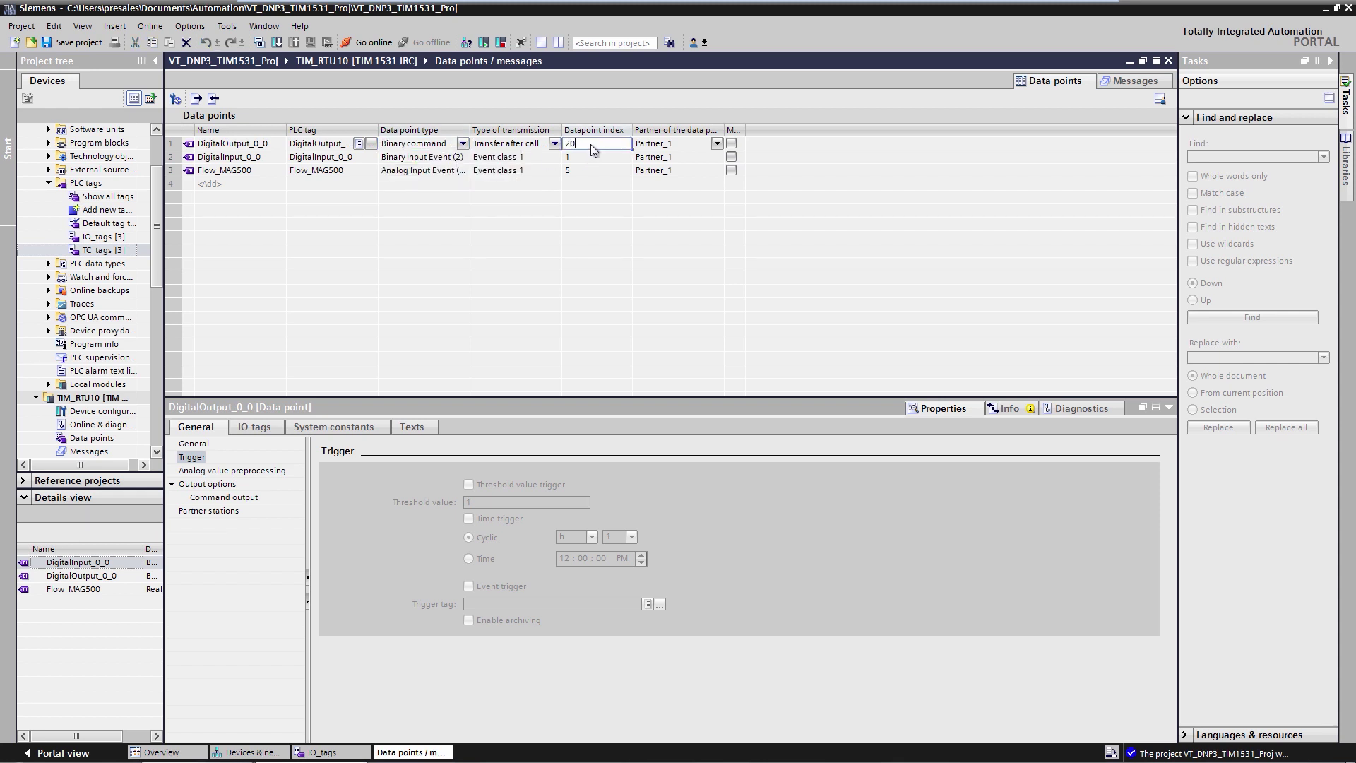
key(Return)
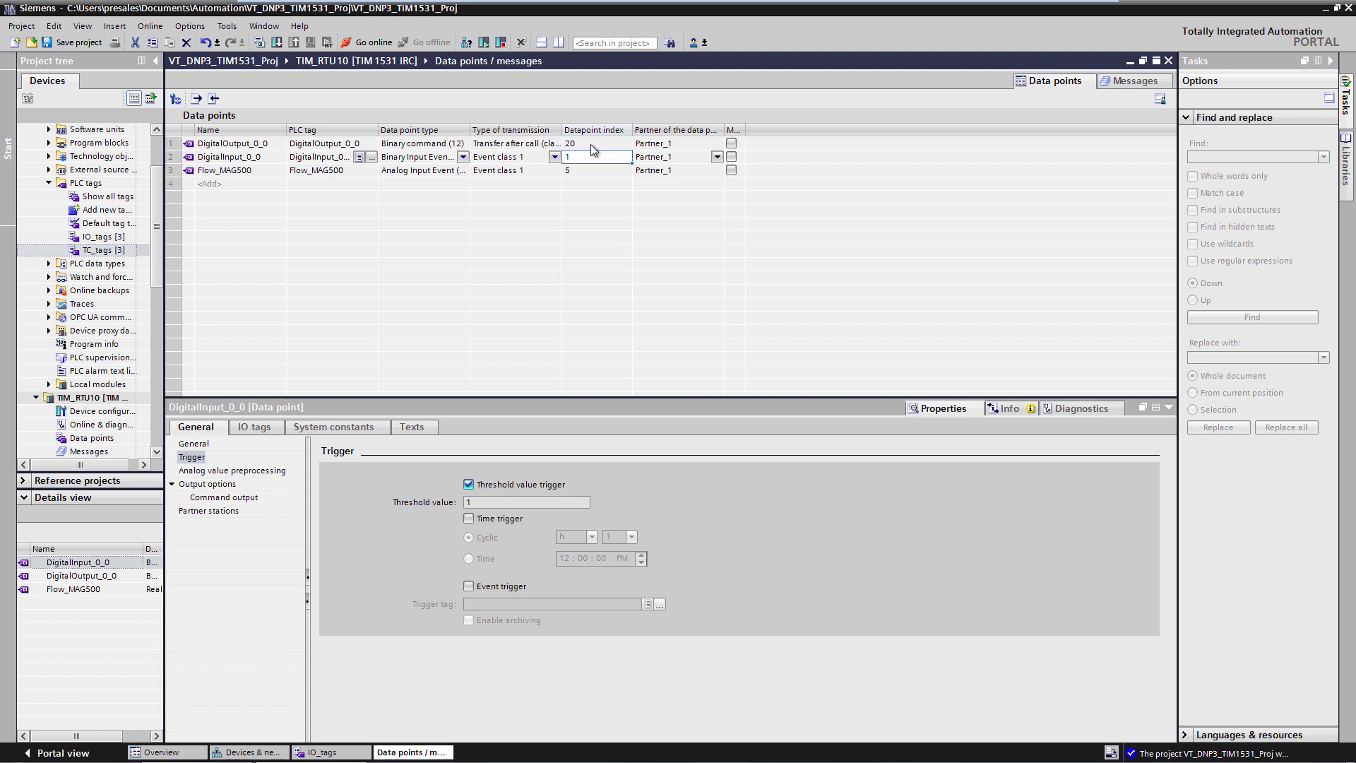
- Keep LATCH_ON/OFF as DigitalOutput_0_0's output control code
click(592, 144)
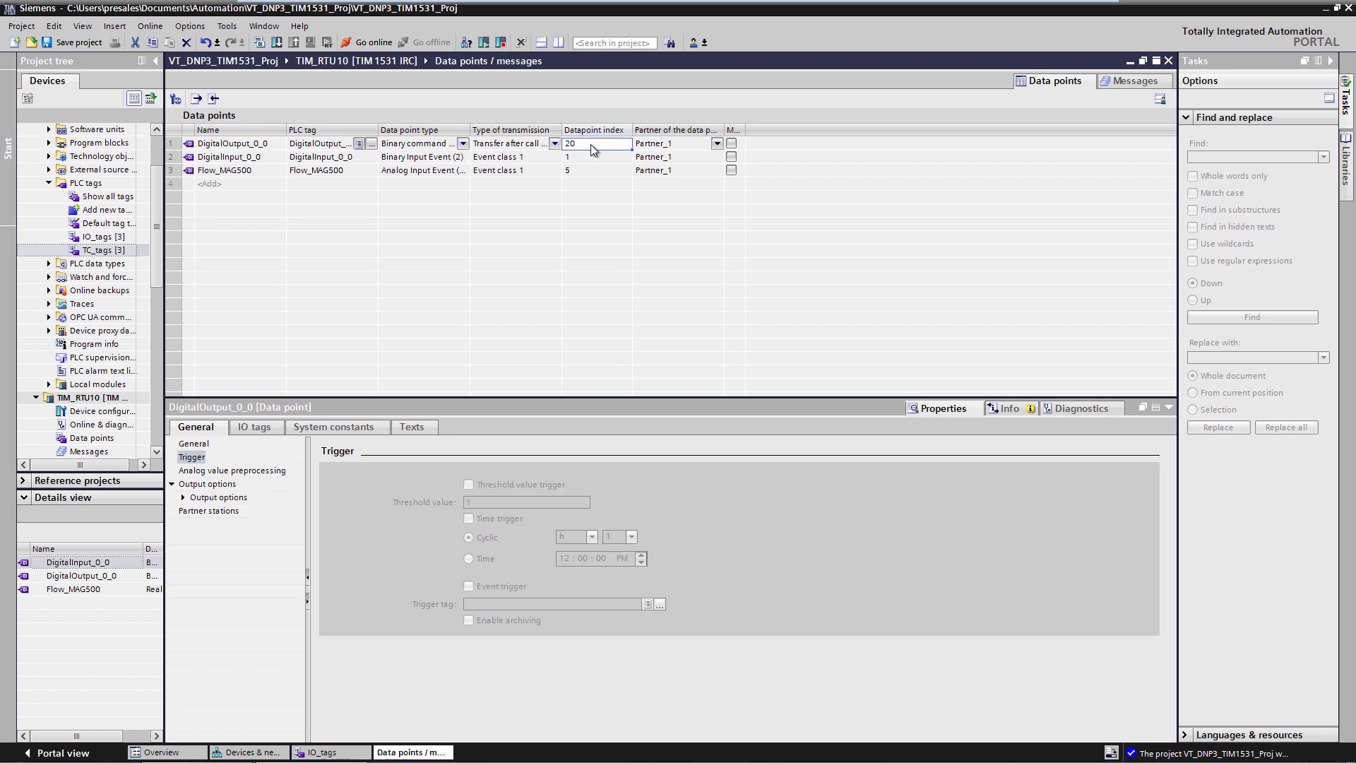
click(218, 498)
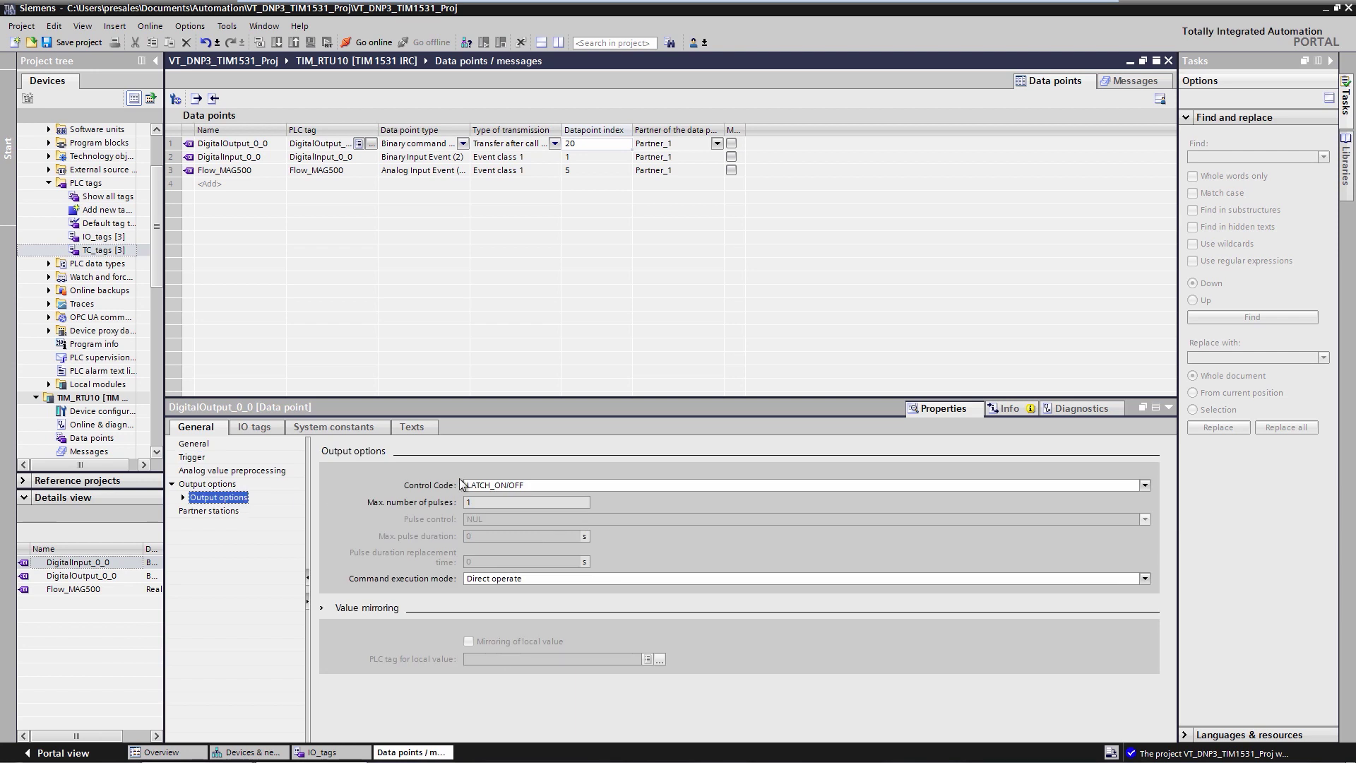
click(541, 486)
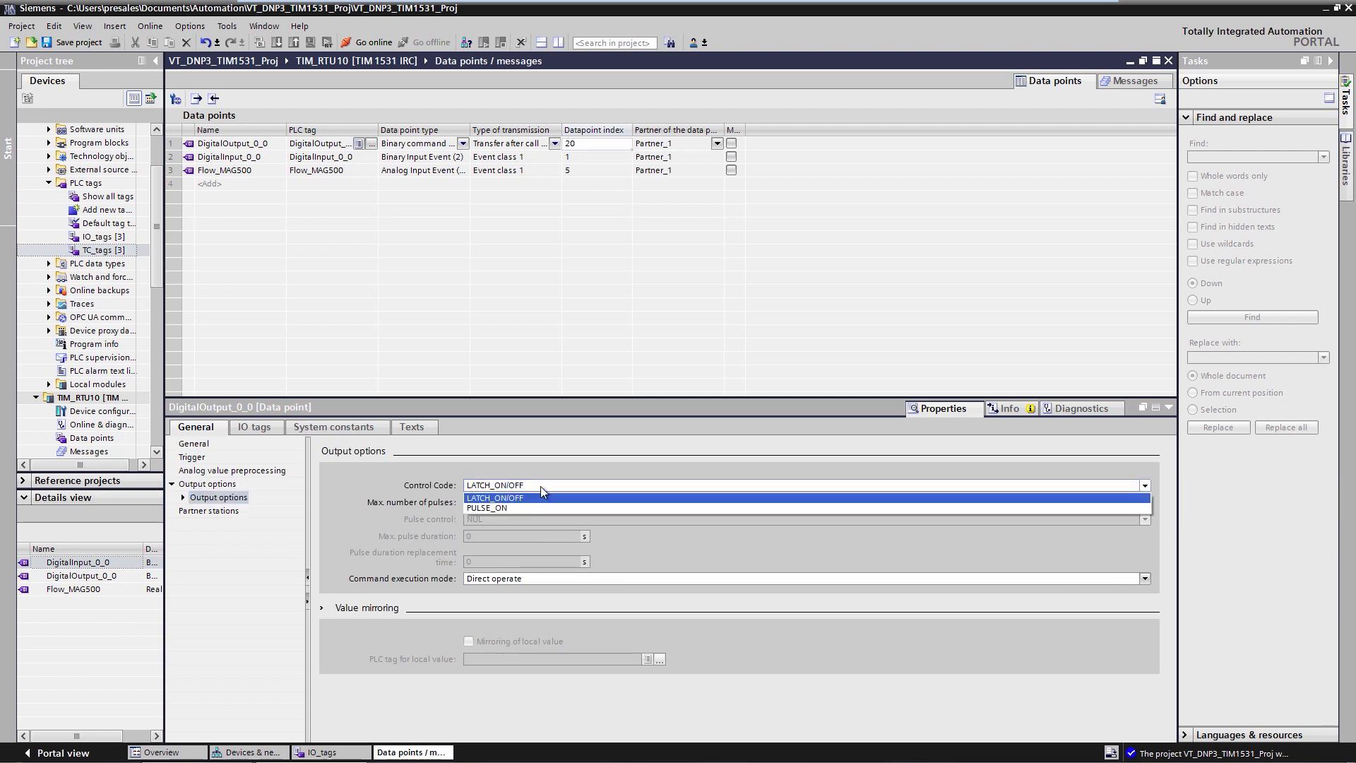
click(540, 486)
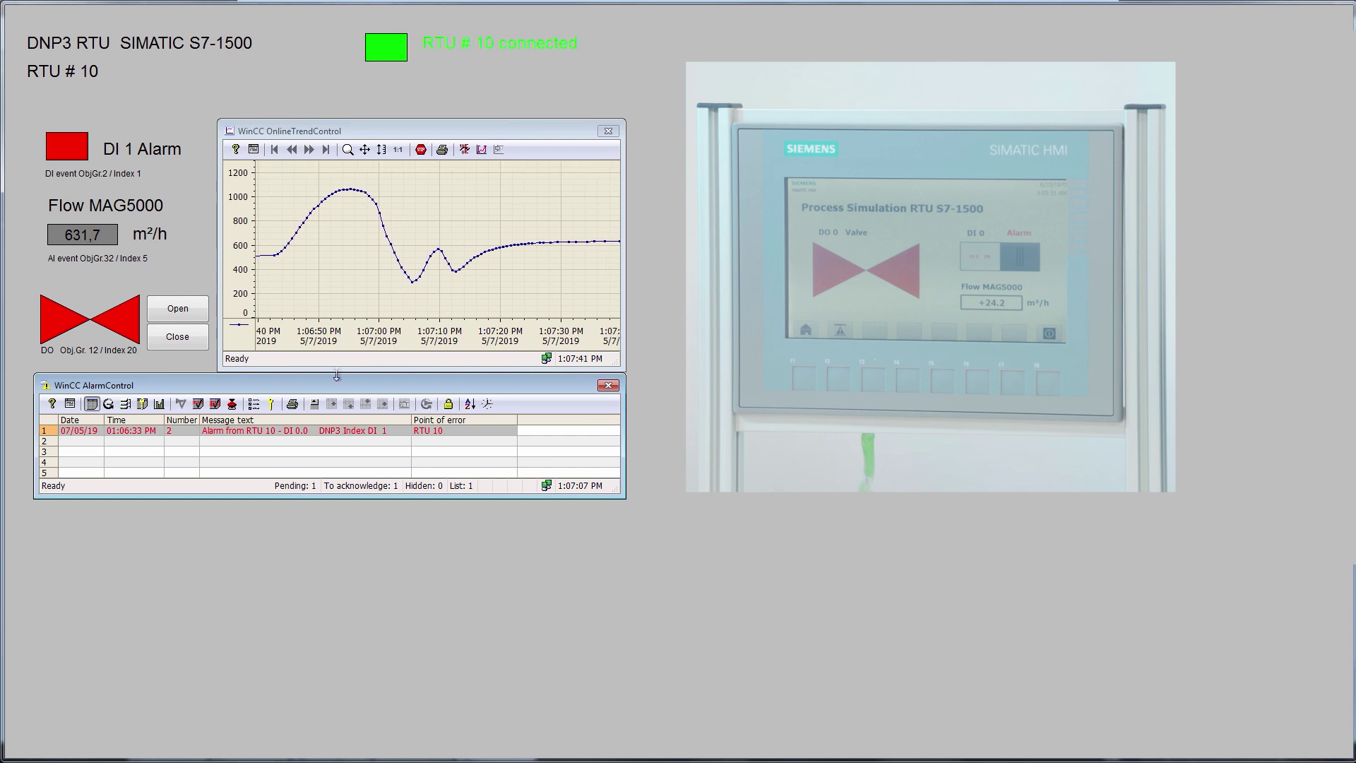
- Use the Open button beside the DO valve symbol to open RTU 10's valve
click(180, 312)
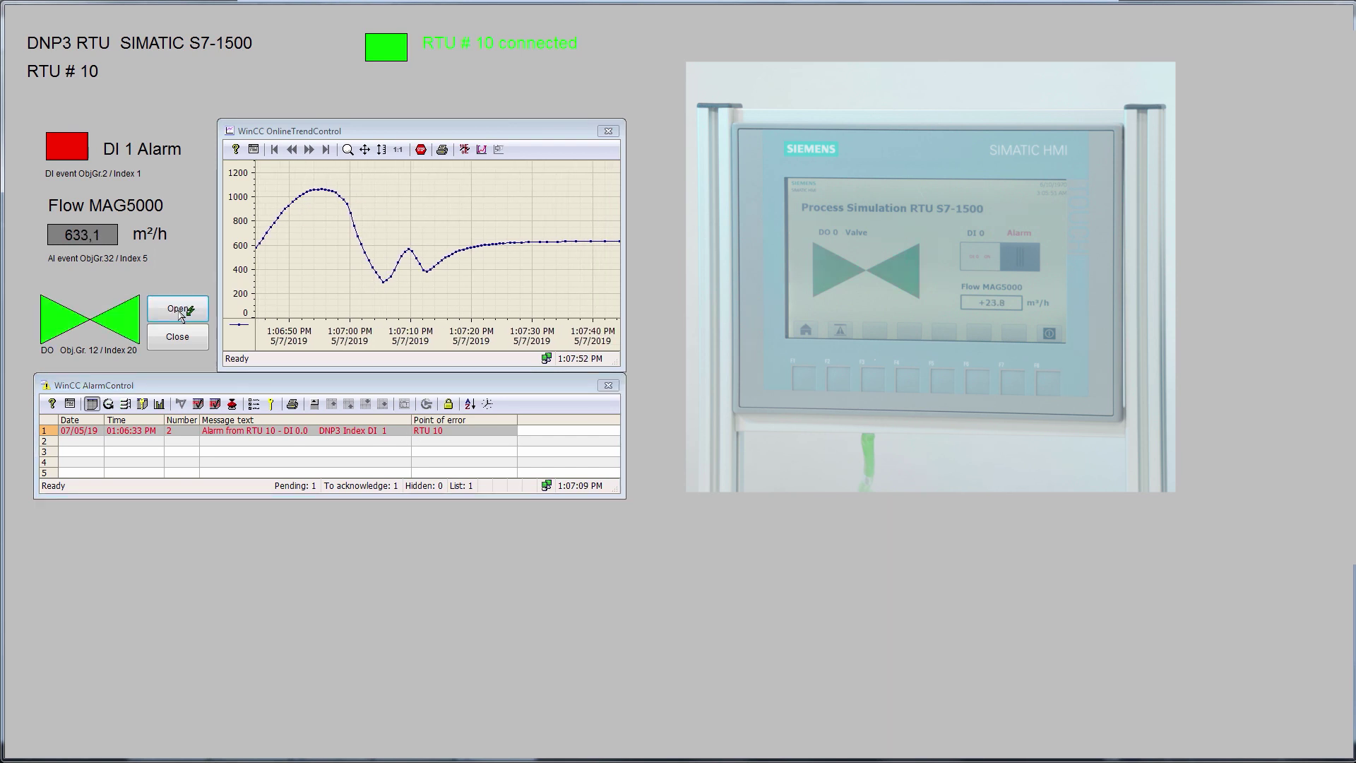